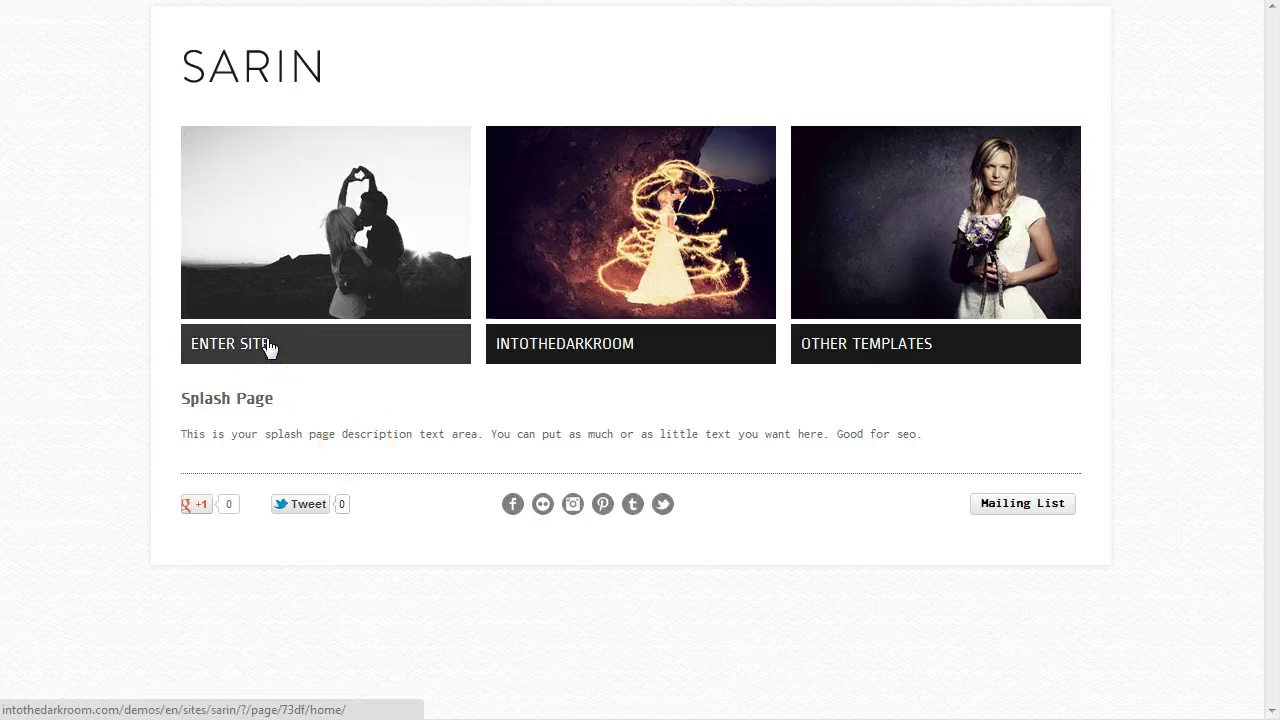
Leave the Sarin splash preview and return to the Splash settings, where Title and Description are empty.
left_click(607, 365)
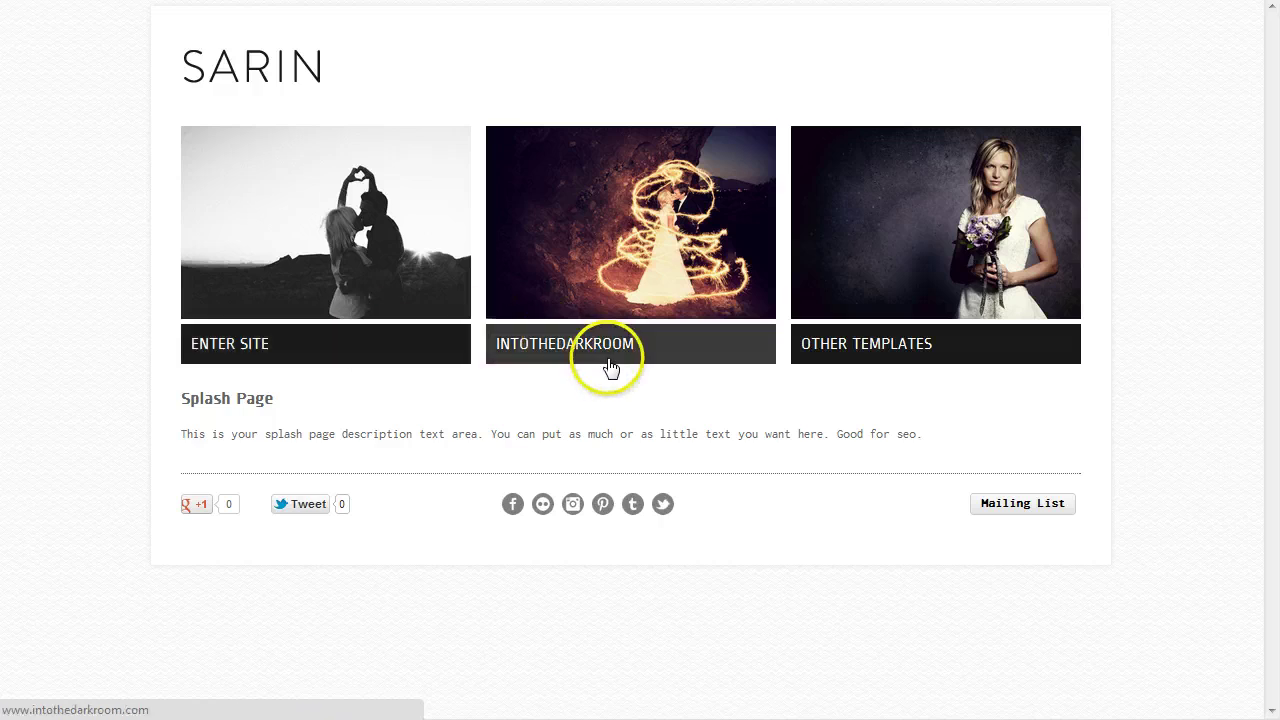
left_click(570, 366)
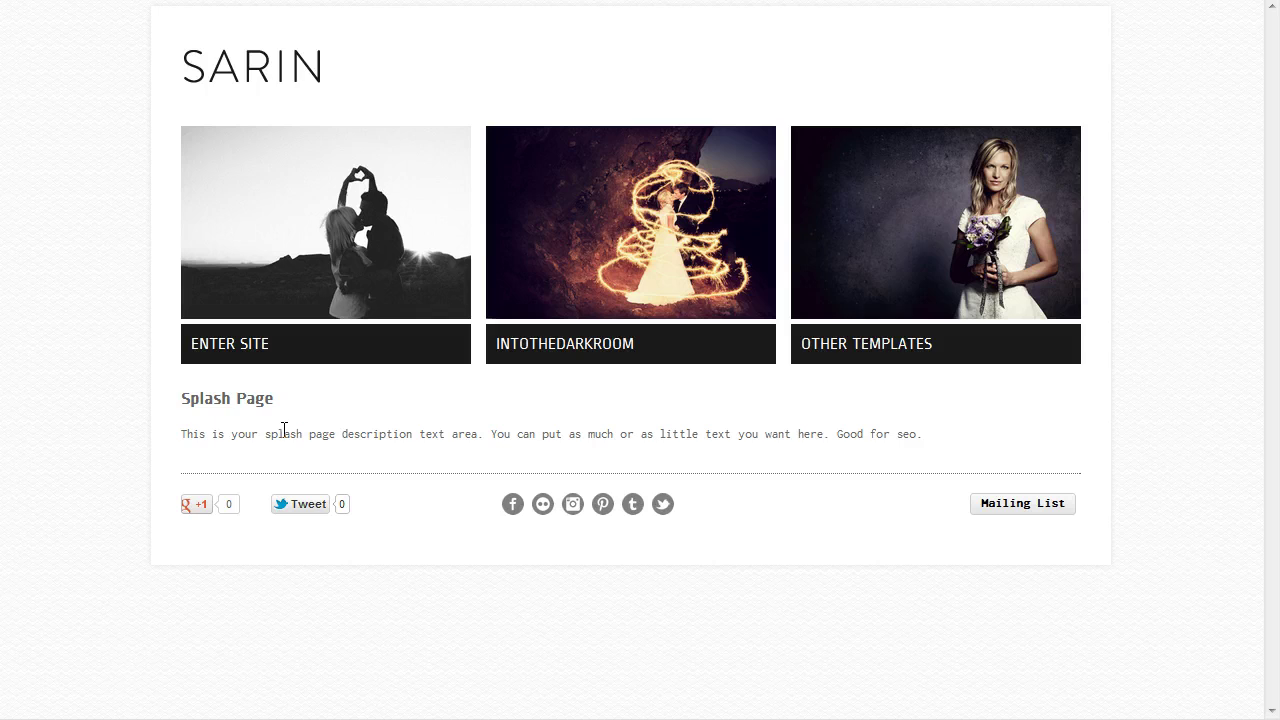
left_click(145, 64)
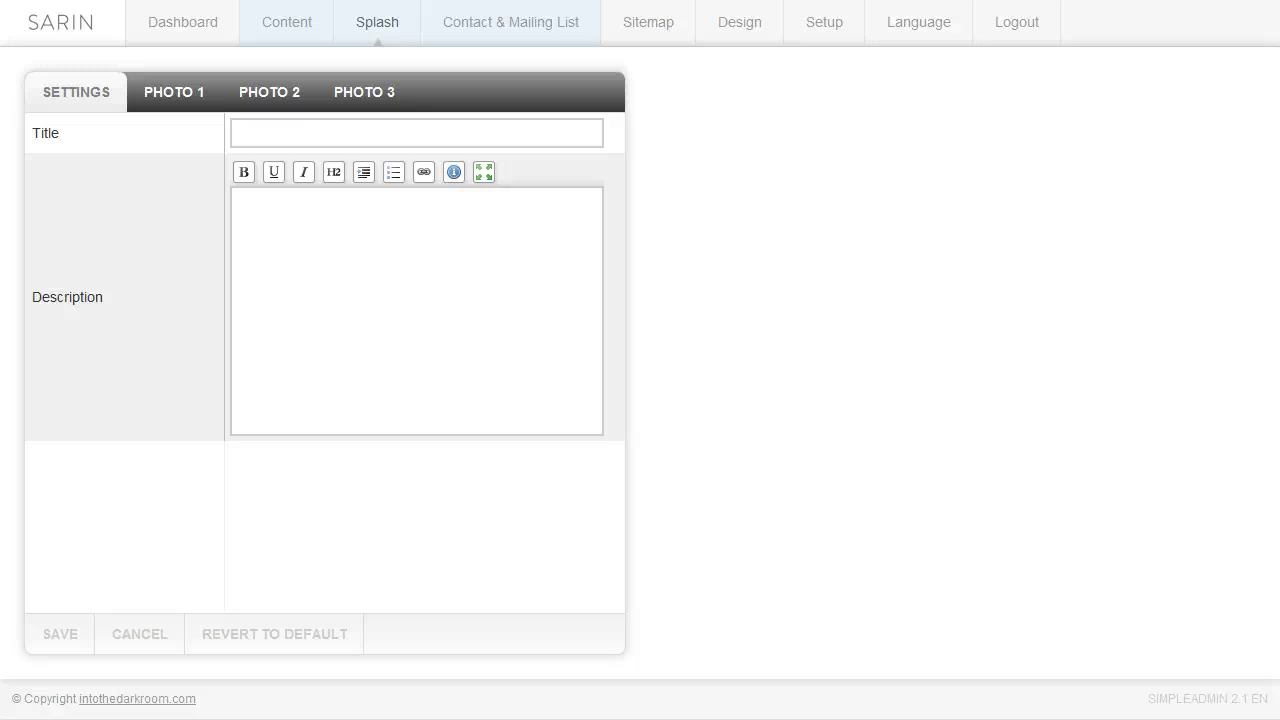
Enter the title 'this is my title', paste the avalanche story as the description, and save.
left_click(294, 135)
left_click(295, 135)
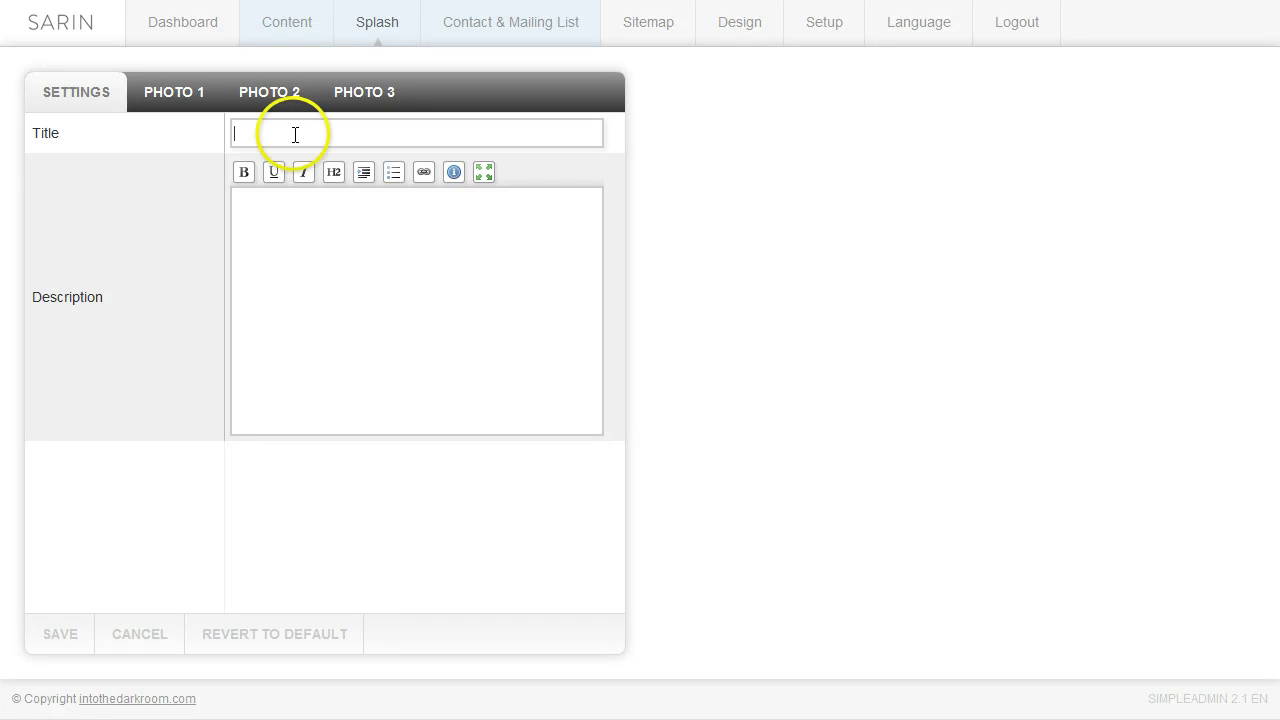
type("this is my title")
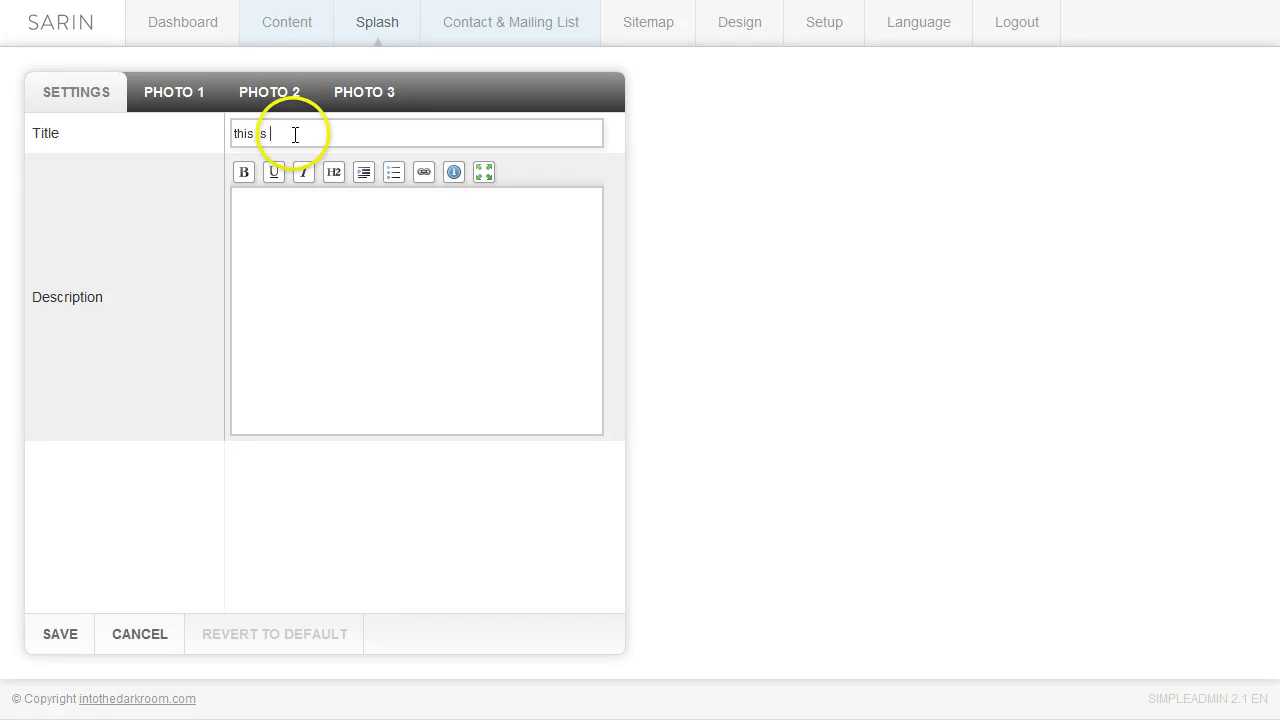
left_click(357, 254)
type("You think water moves fast? You should see ice. It moves like it has a mind. Like it knows it killed the world once and got a taste for murder. After the avalanche, it took us a week to climb out. Now, I don't know exactly when we turned on each other, but I know that seven of us survived the slide... and only five made it out. Now we took an oath, that I'm breaking now. We said we'd say it was the snow that killed the other two, but it wasn't.")
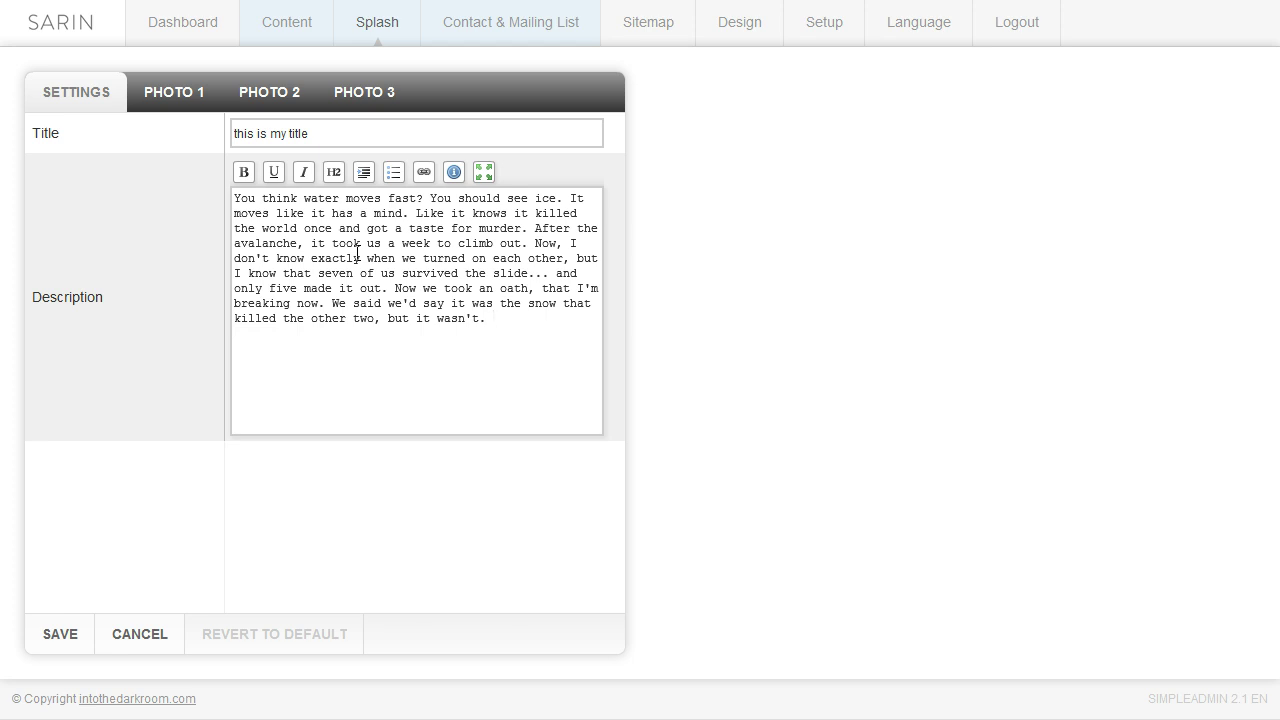
left_click(68, 636)
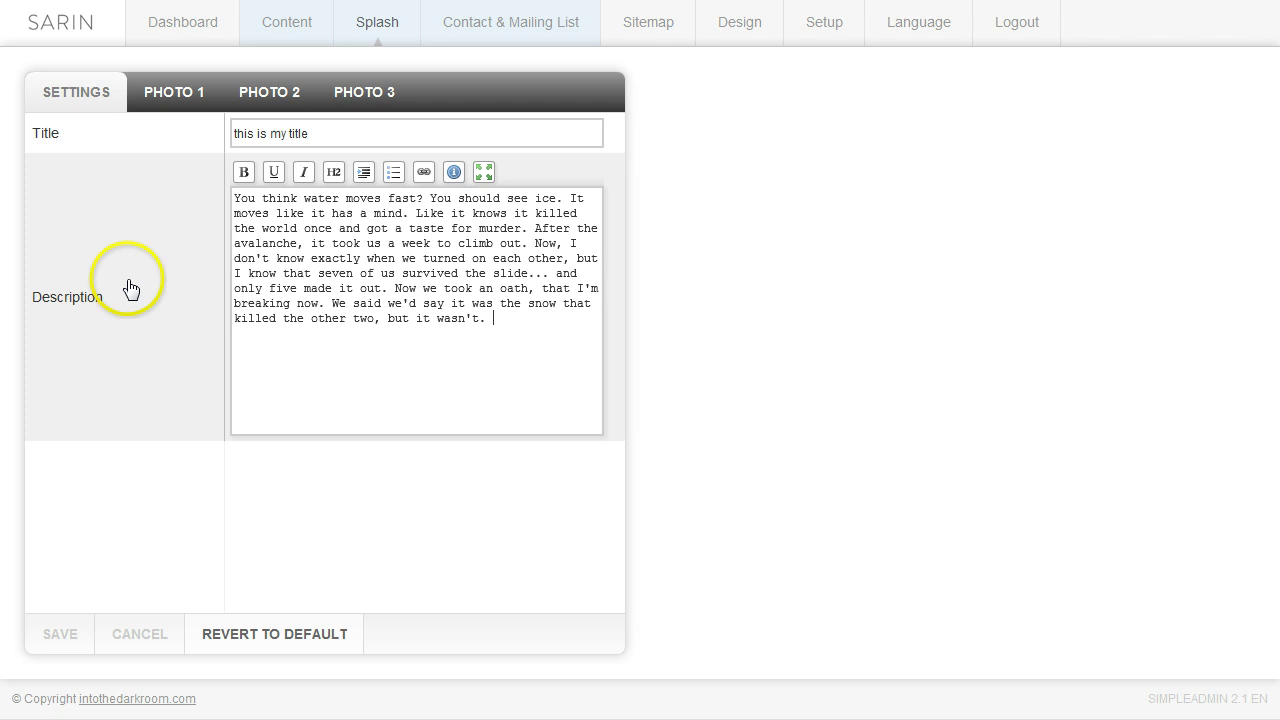
Upload MJB-card3-220-Edit.jpg as Photo 1 and title it 'enter website'.
left_click(173, 108)
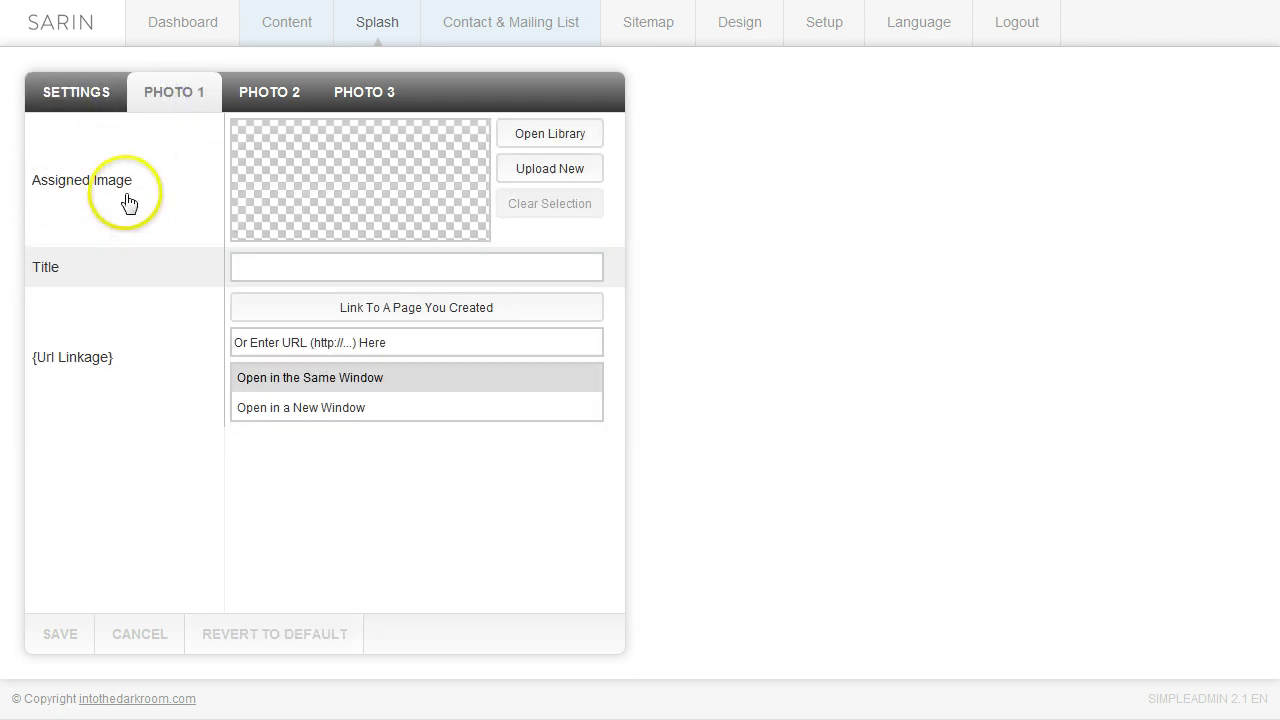
left_click(521, 176)
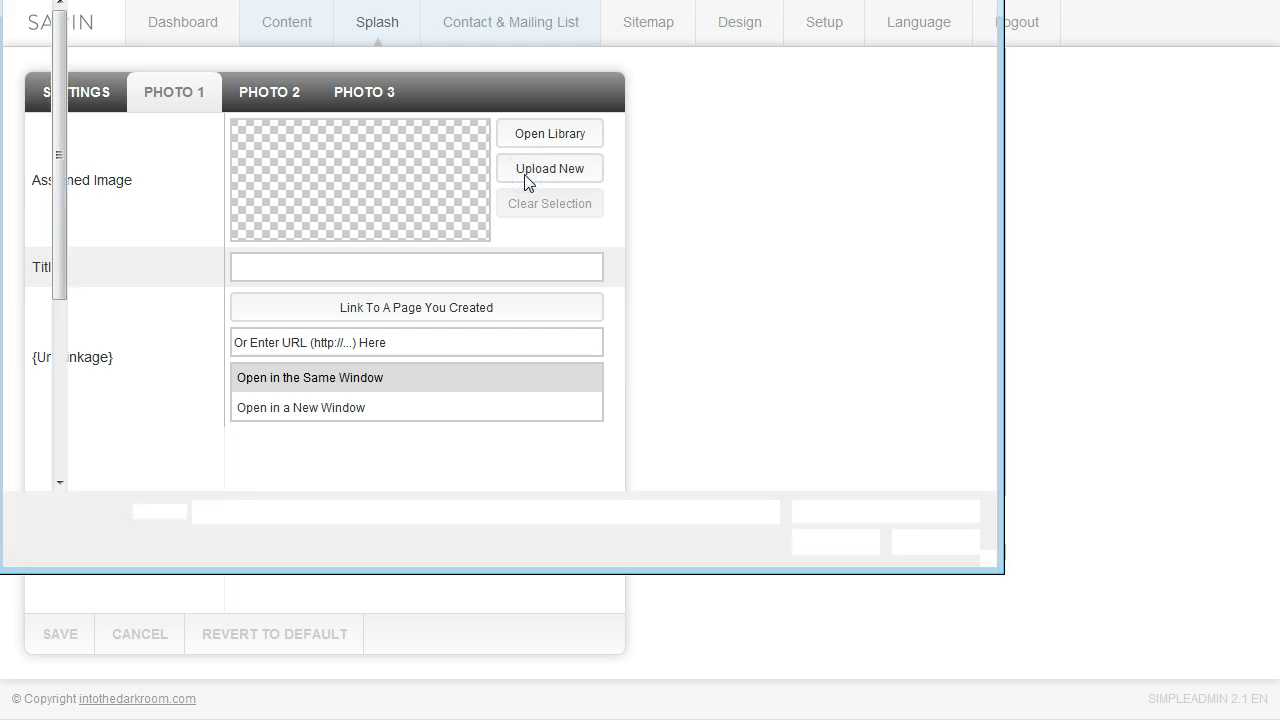
left_click(478, 155)
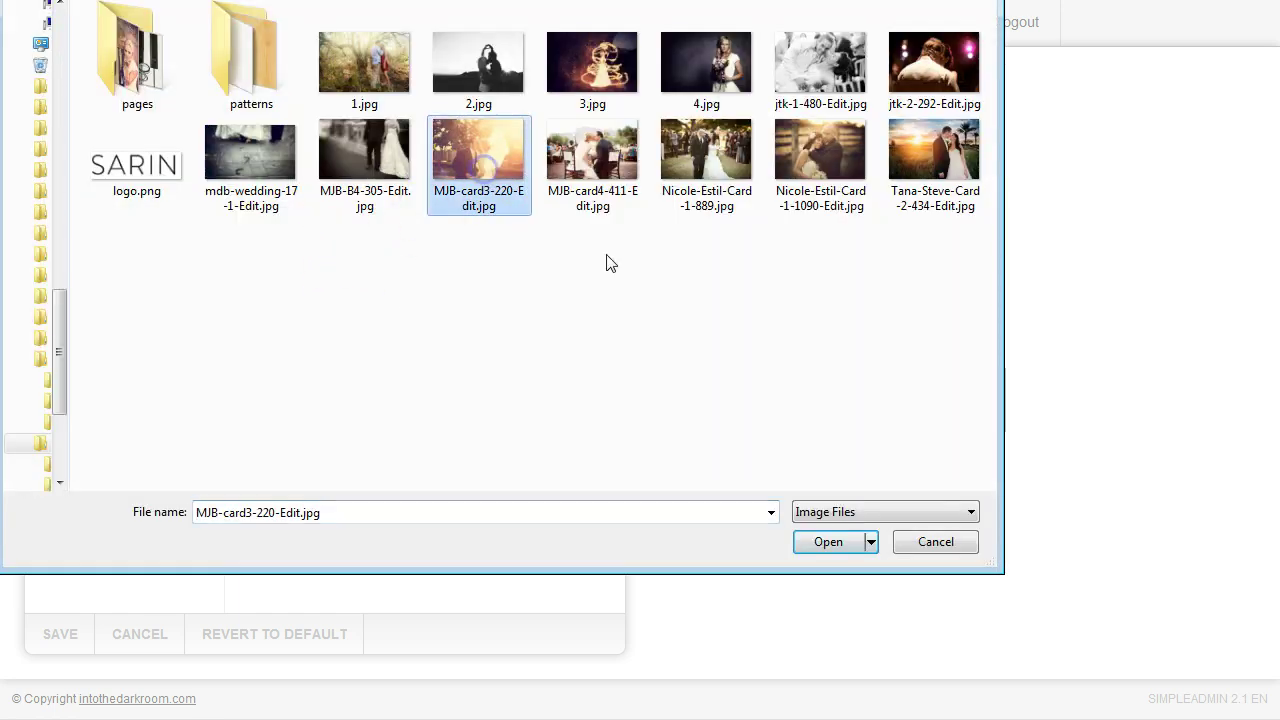
left_click(836, 541)
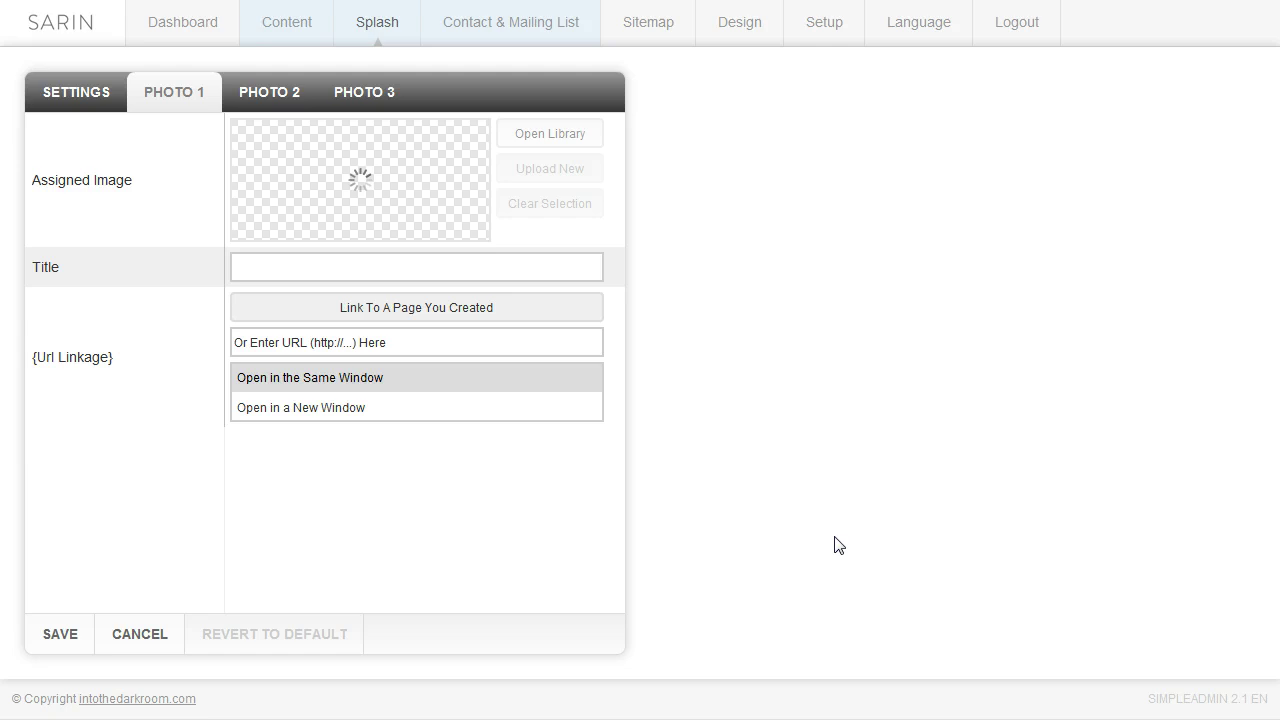
type("e")
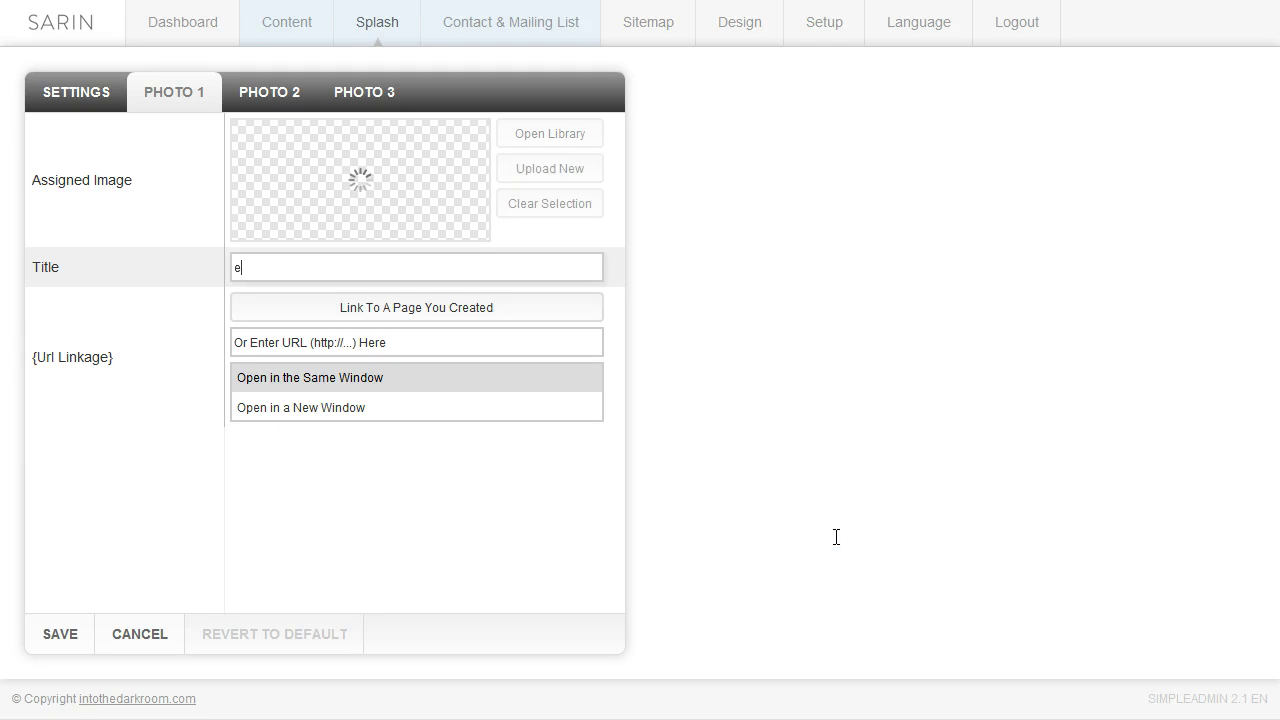
type("nter website")
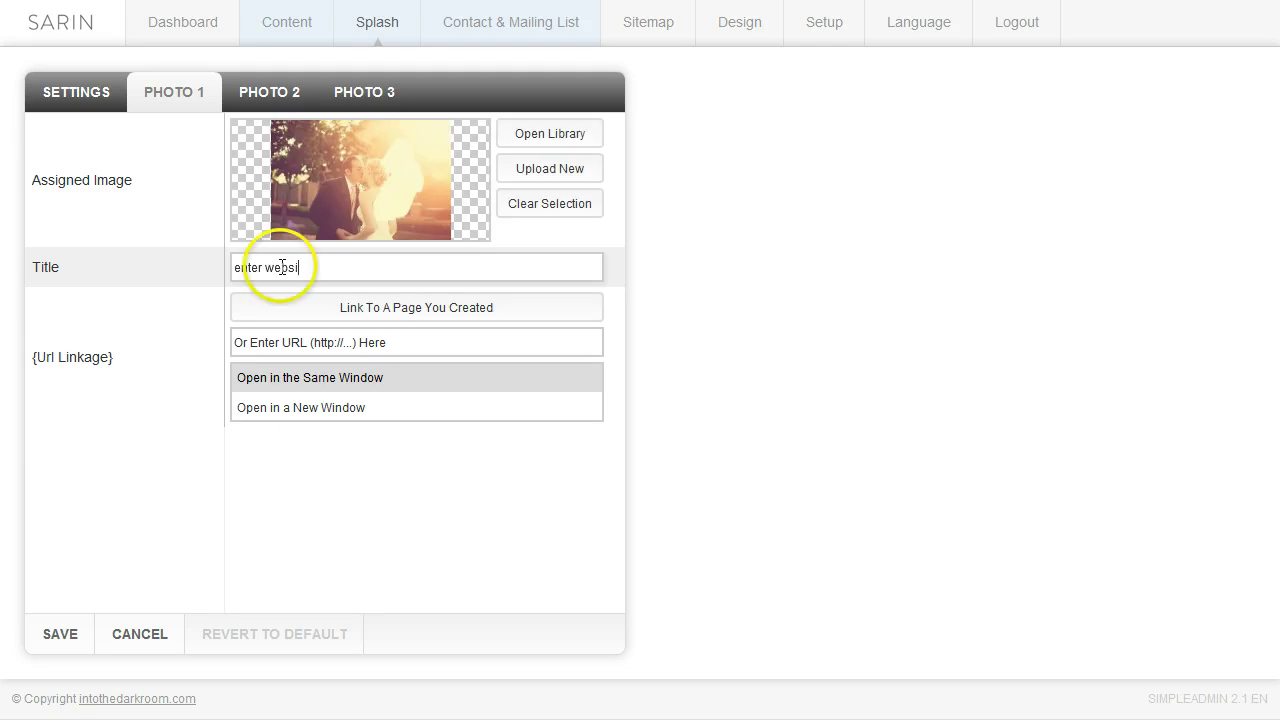
Link Photo 1 to the portolio page (?/page/9061/portolio) in the same window and save.
left_click(368, 309)
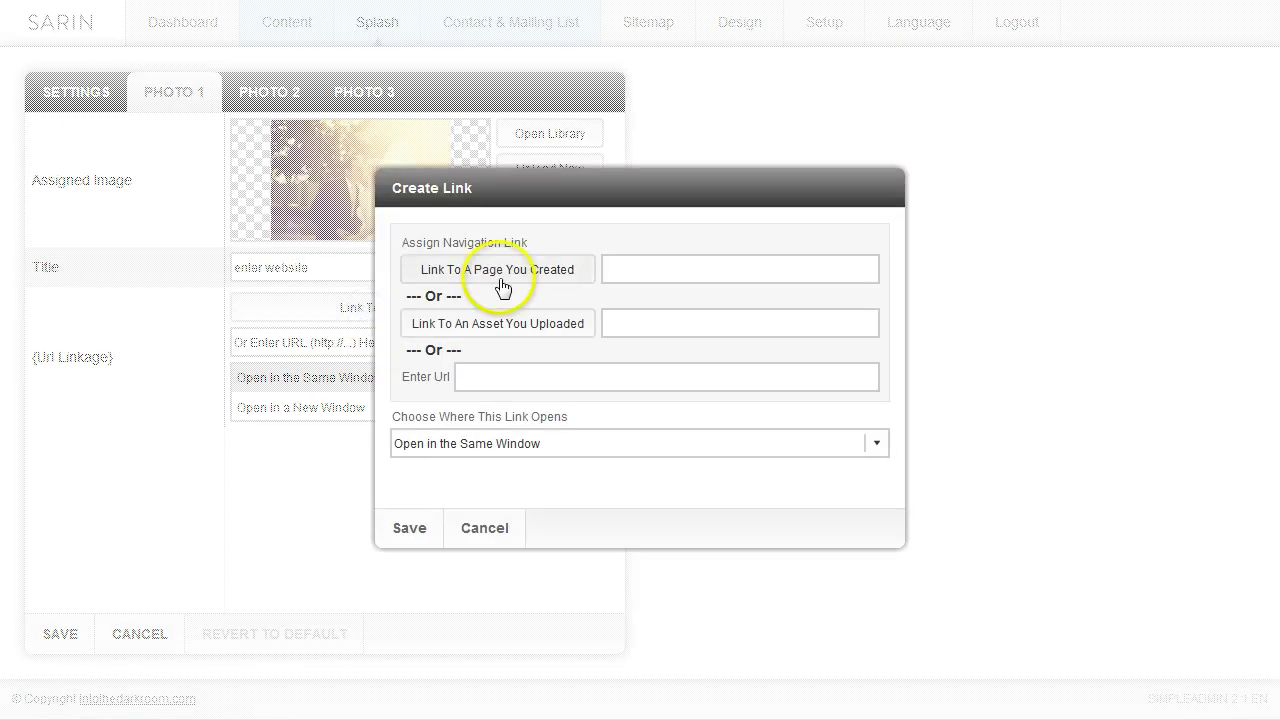
left_click(503, 288)
left_click(500, 316)
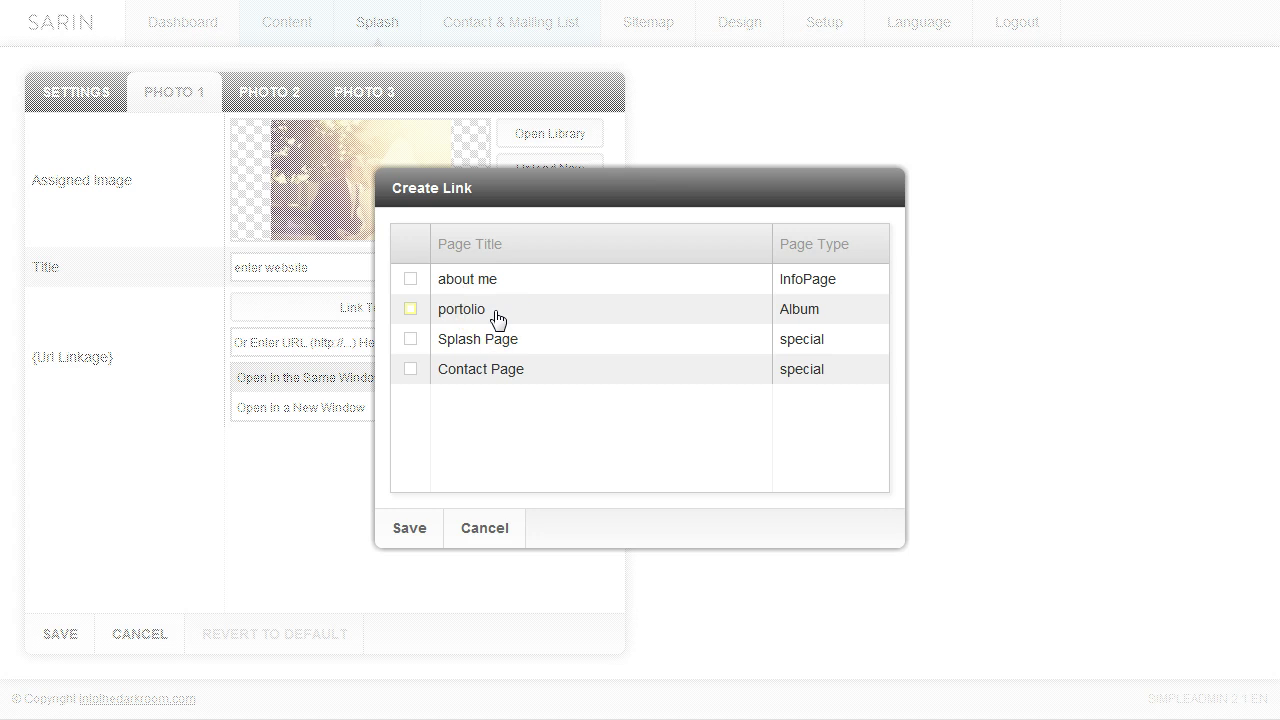
left_click(494, 312)
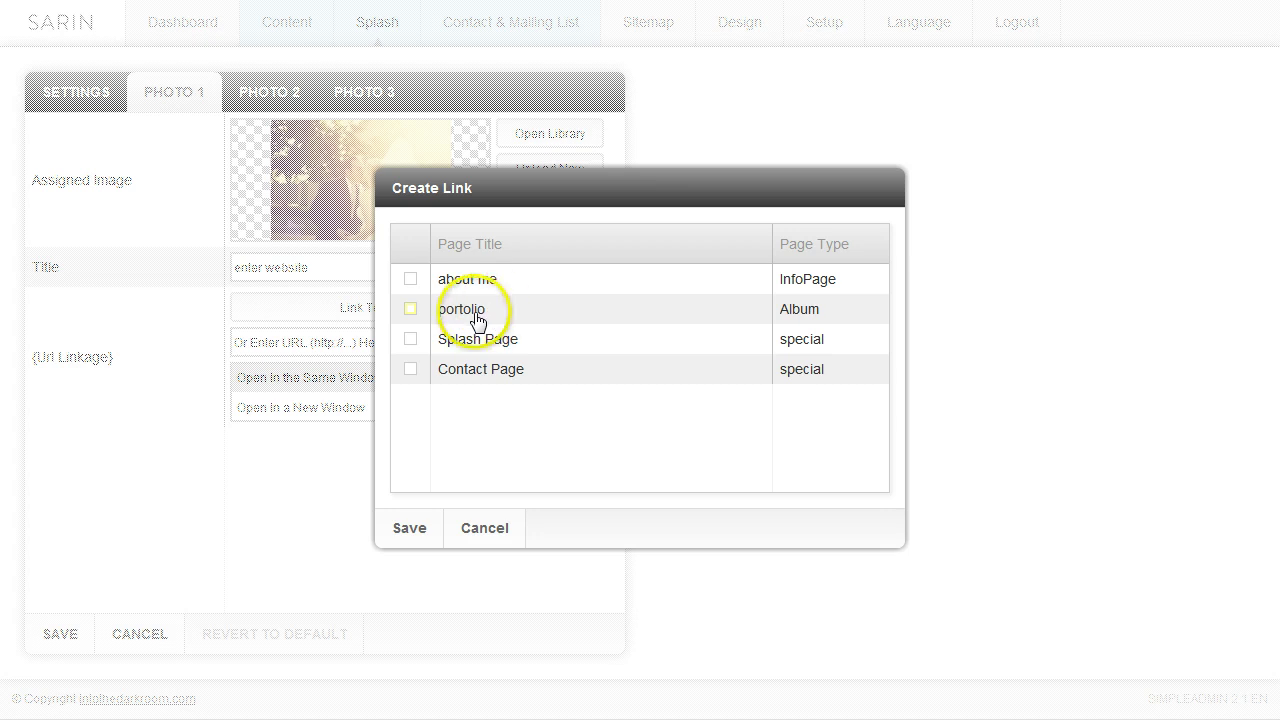
left_click(425, 535)
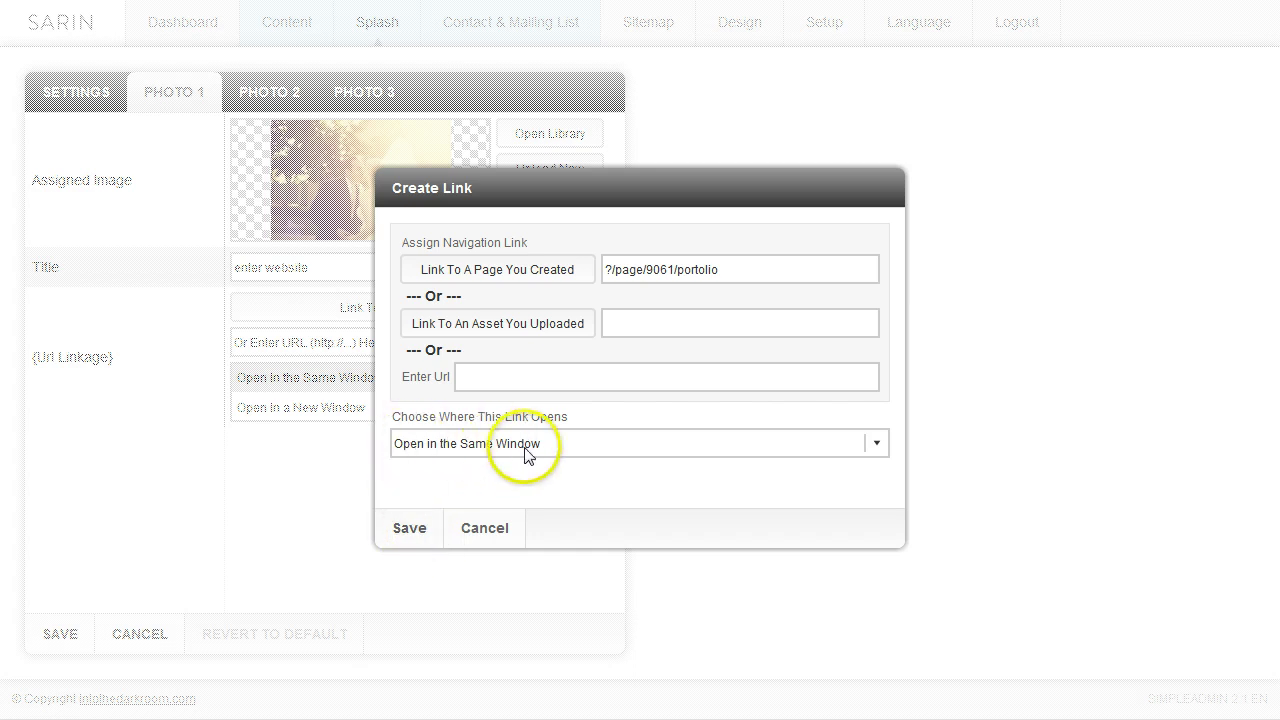
left_click(409, 527)
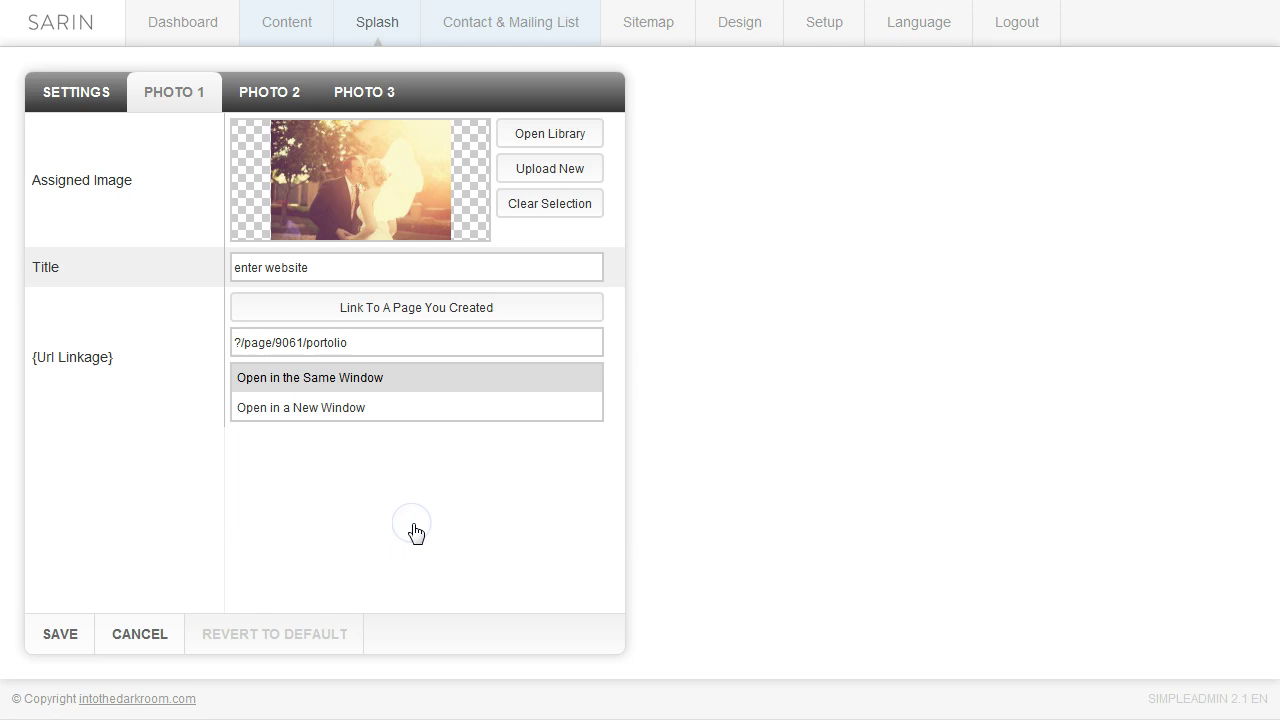
left_click(73, 635)
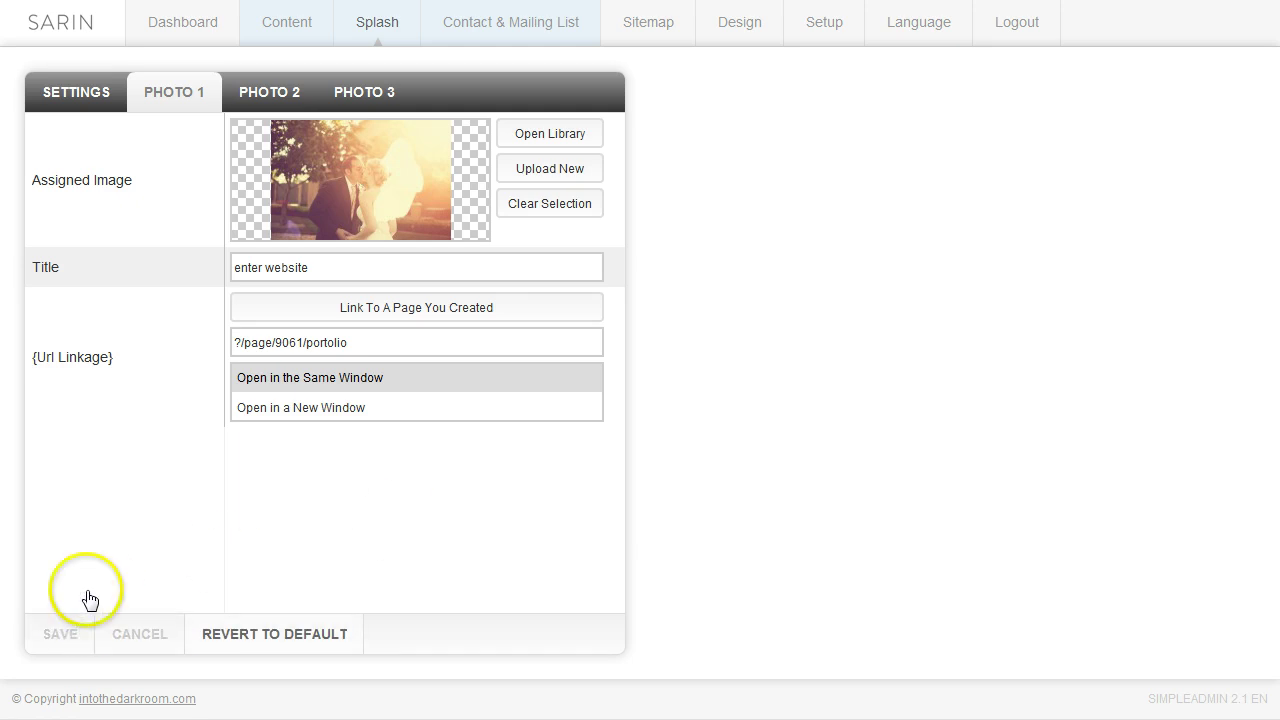
Upload MJB-card4-411-Edit.jpg as Photo 2 and give it the title 'my blog'.
left_click(293, 93)
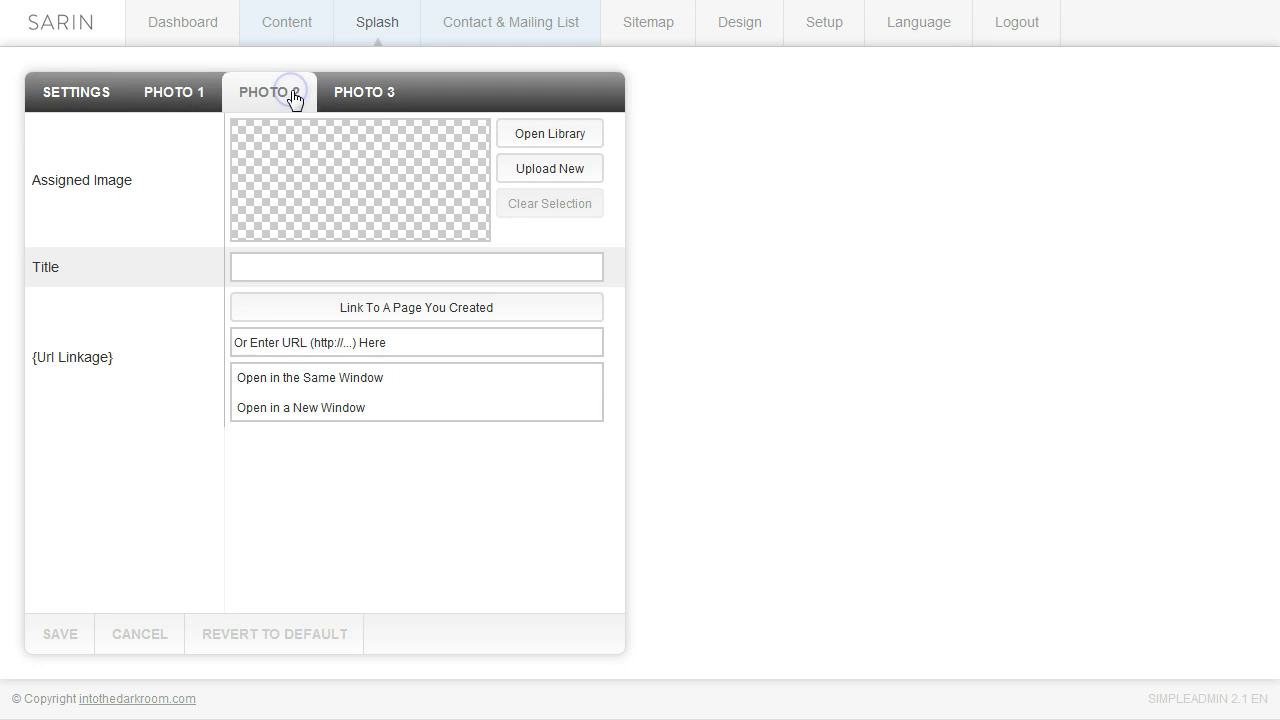
left_click(527, 172)
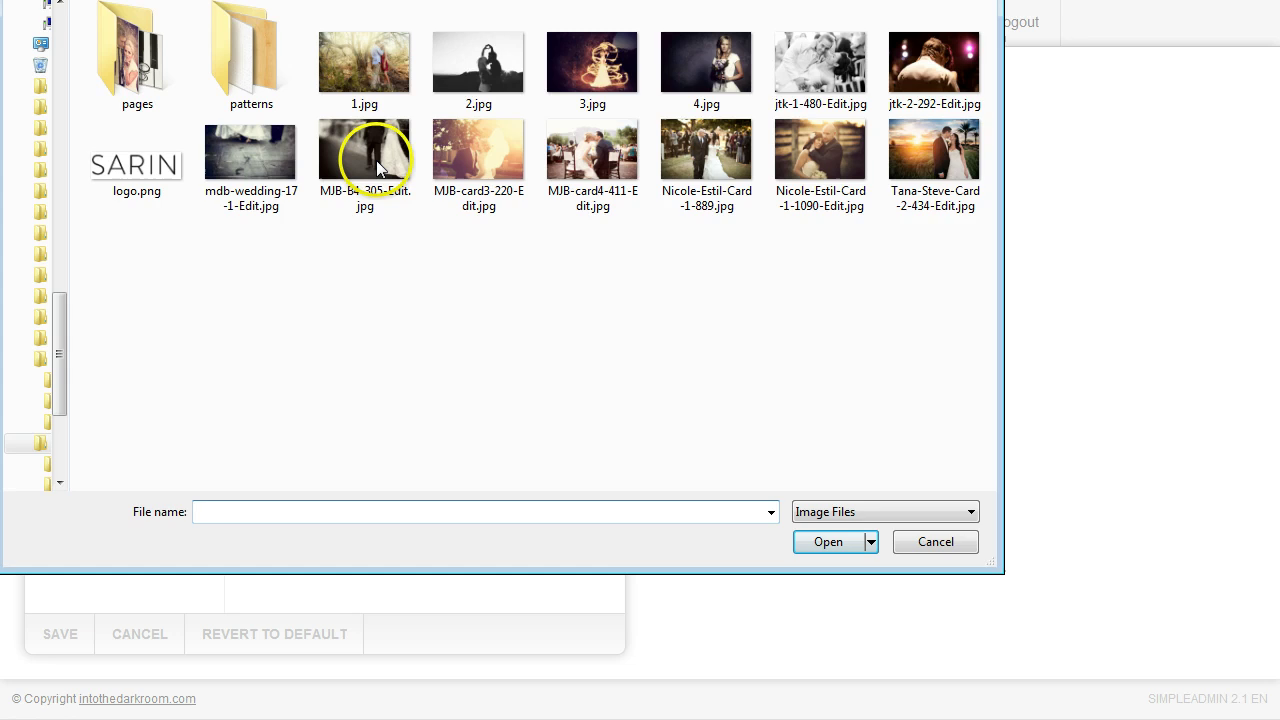
left_click(592, 152)
left_click(828, 545)
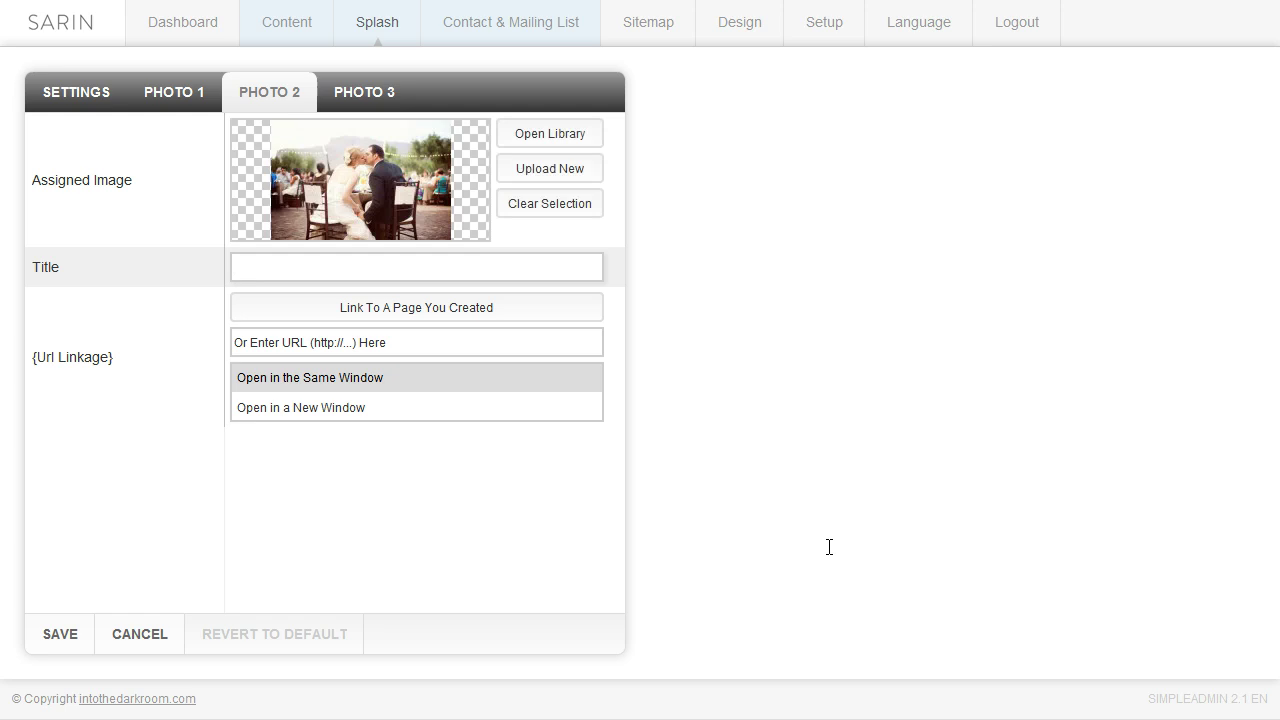
left_click(291, 270)
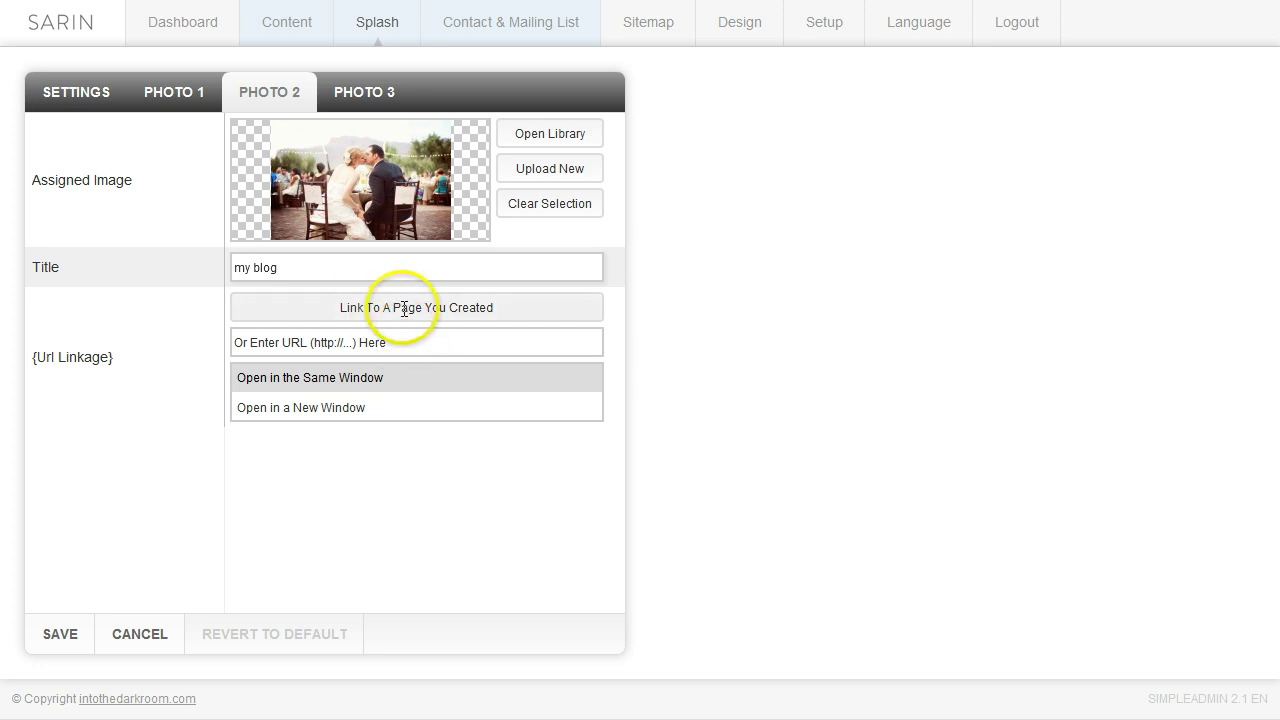
left_click(419, 344)
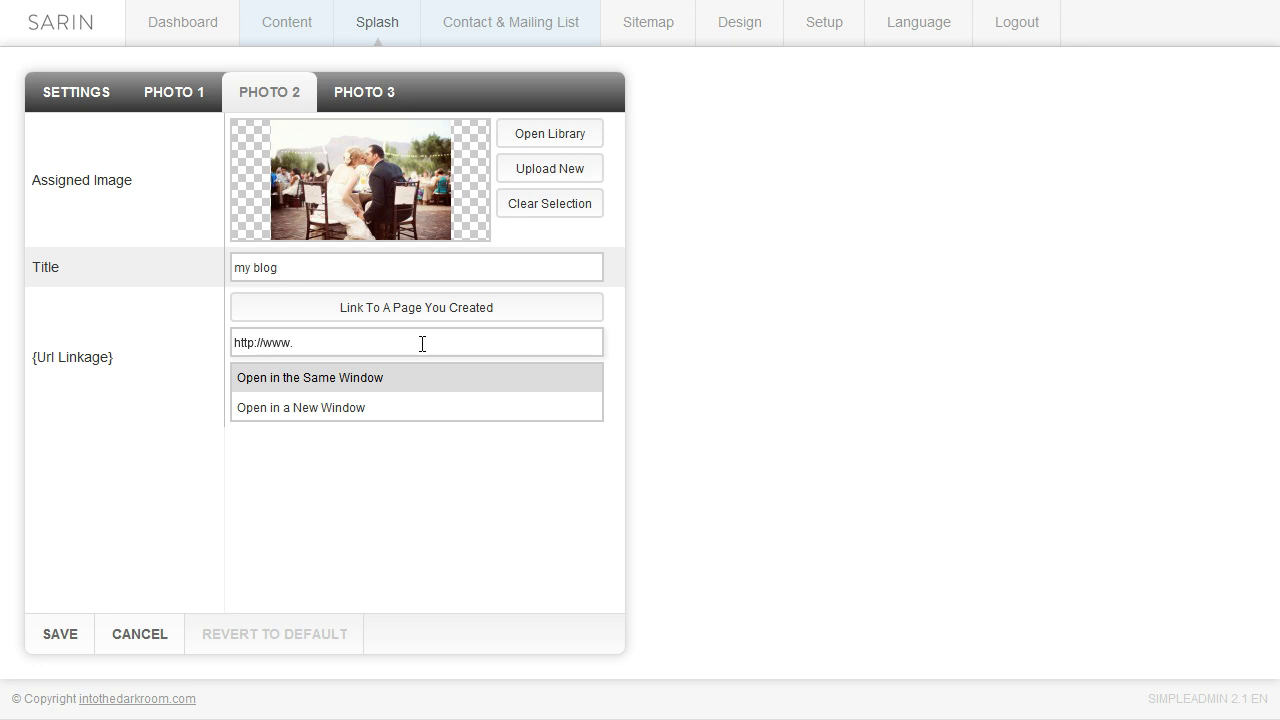
type("http://www.google.com")
left_click(361, 410)
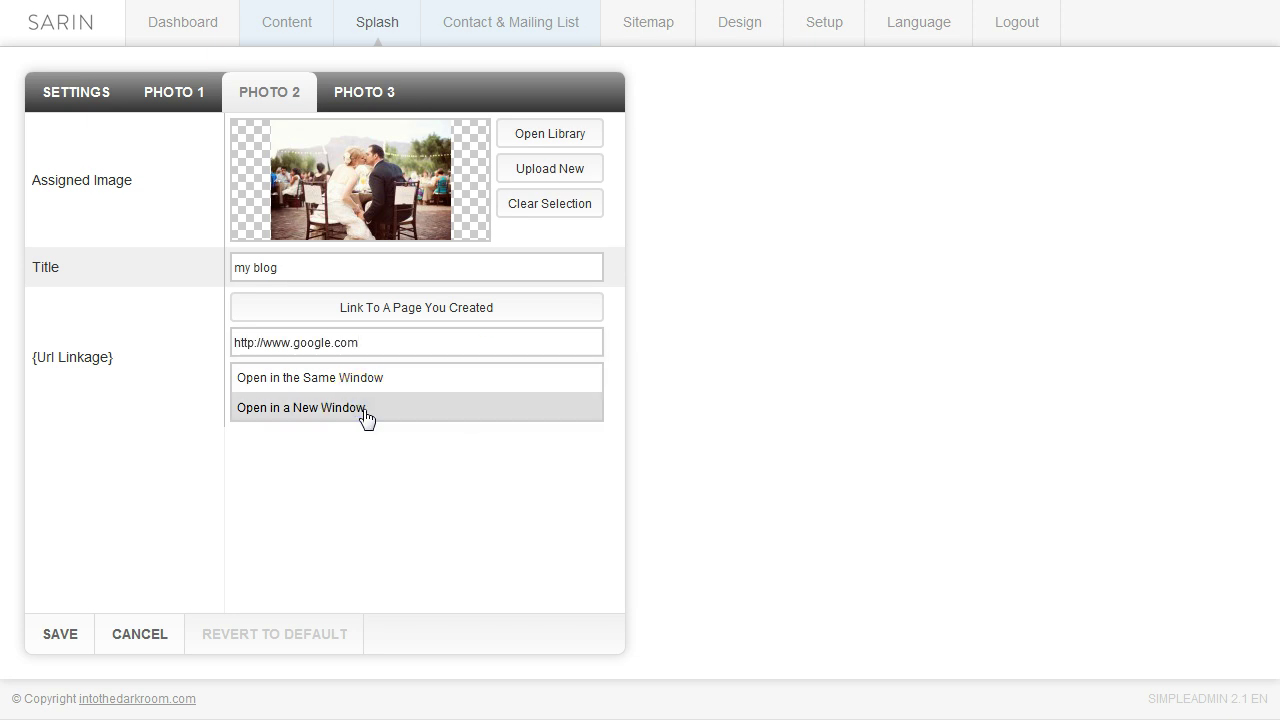
left_click(63, 638)
Upload 4.jpg as Photo 3 and title it 'contact me'.
left_click(385, 97)
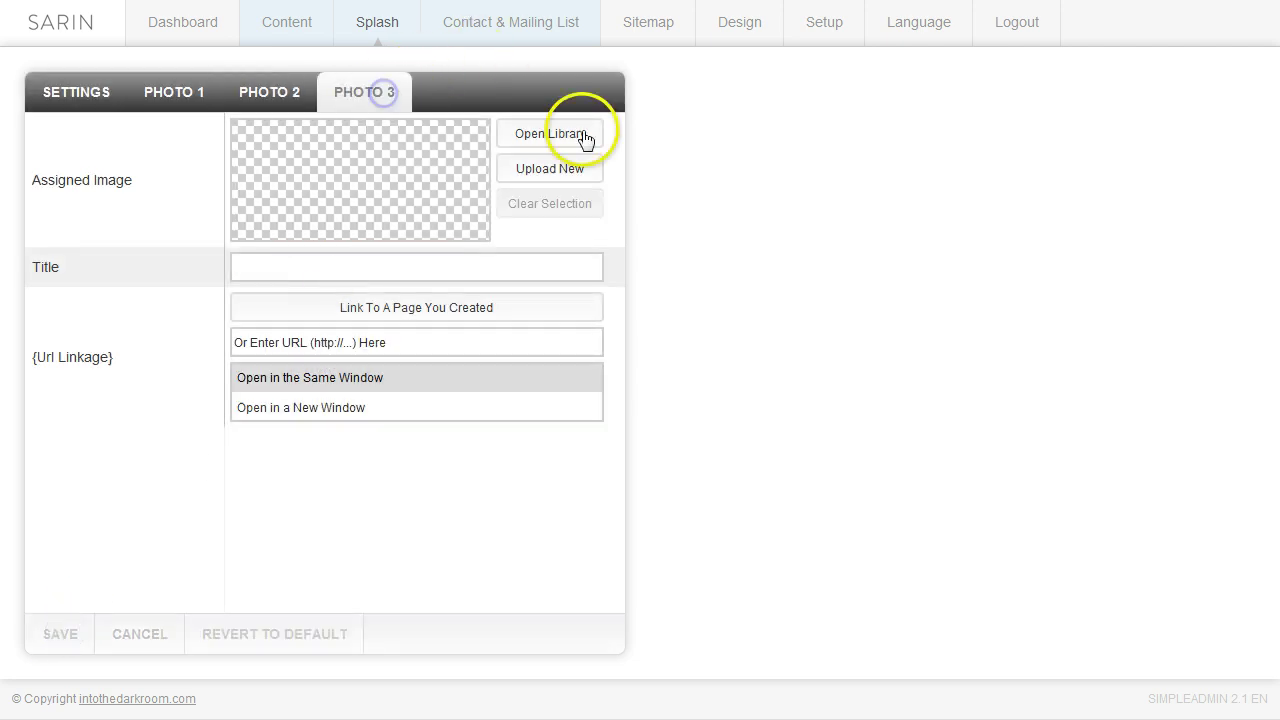
left_click(572, 178)
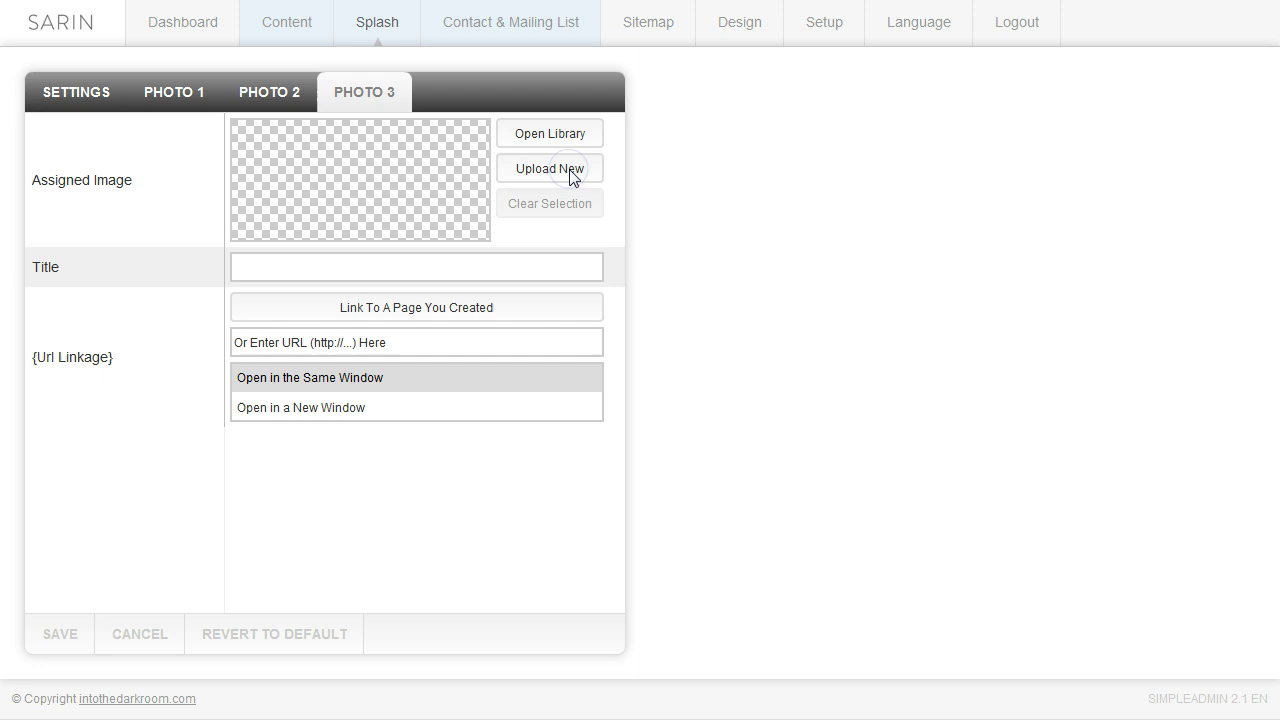
left_click(745, 100)
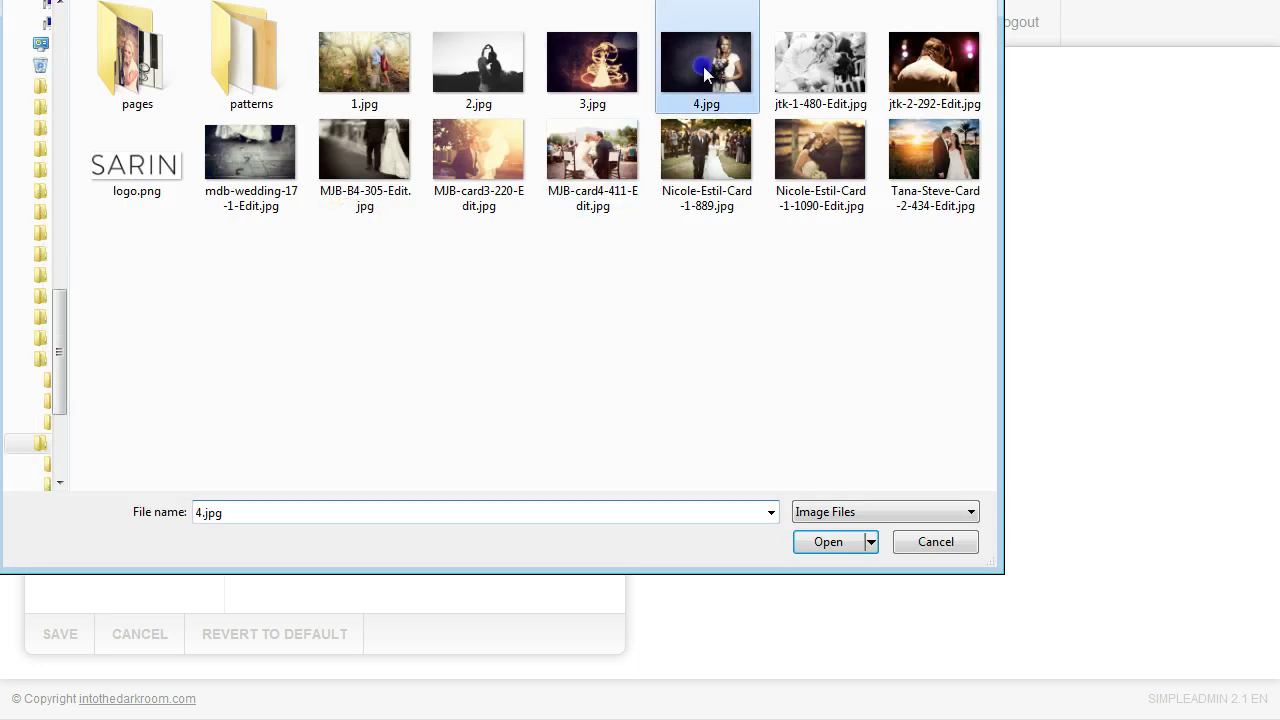
left_click(832, 544)
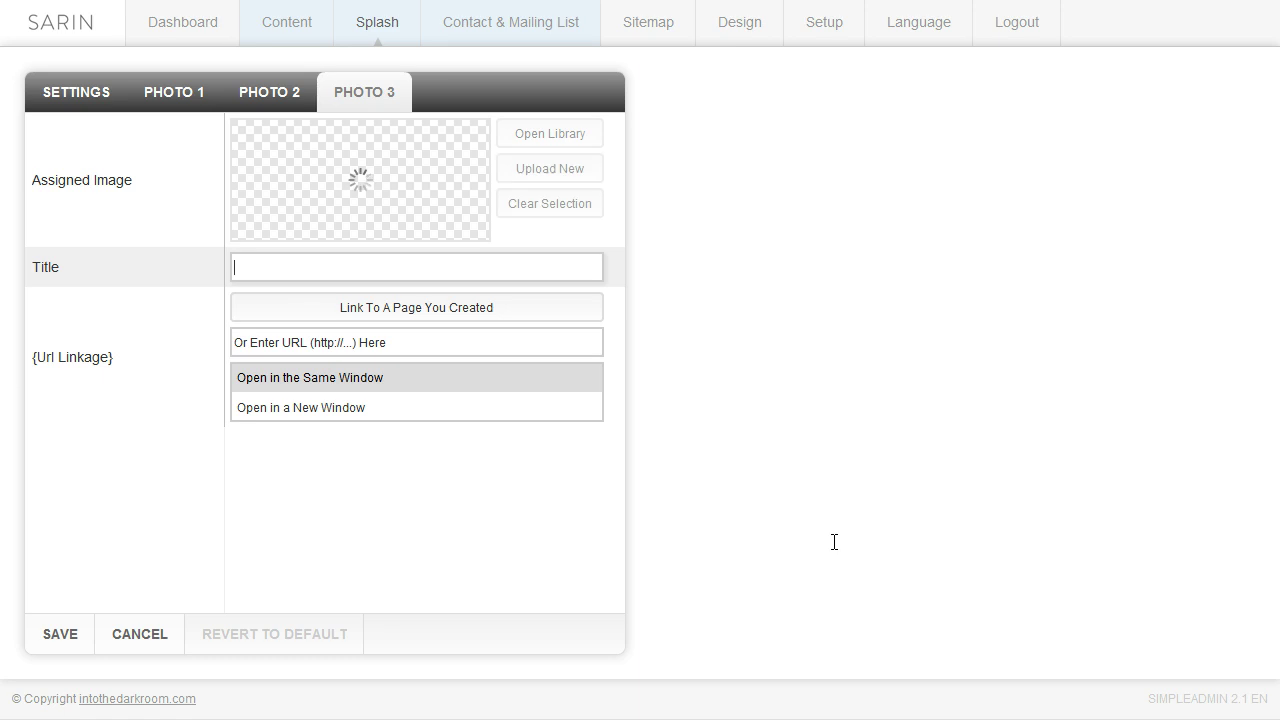
left_click(345, 269)
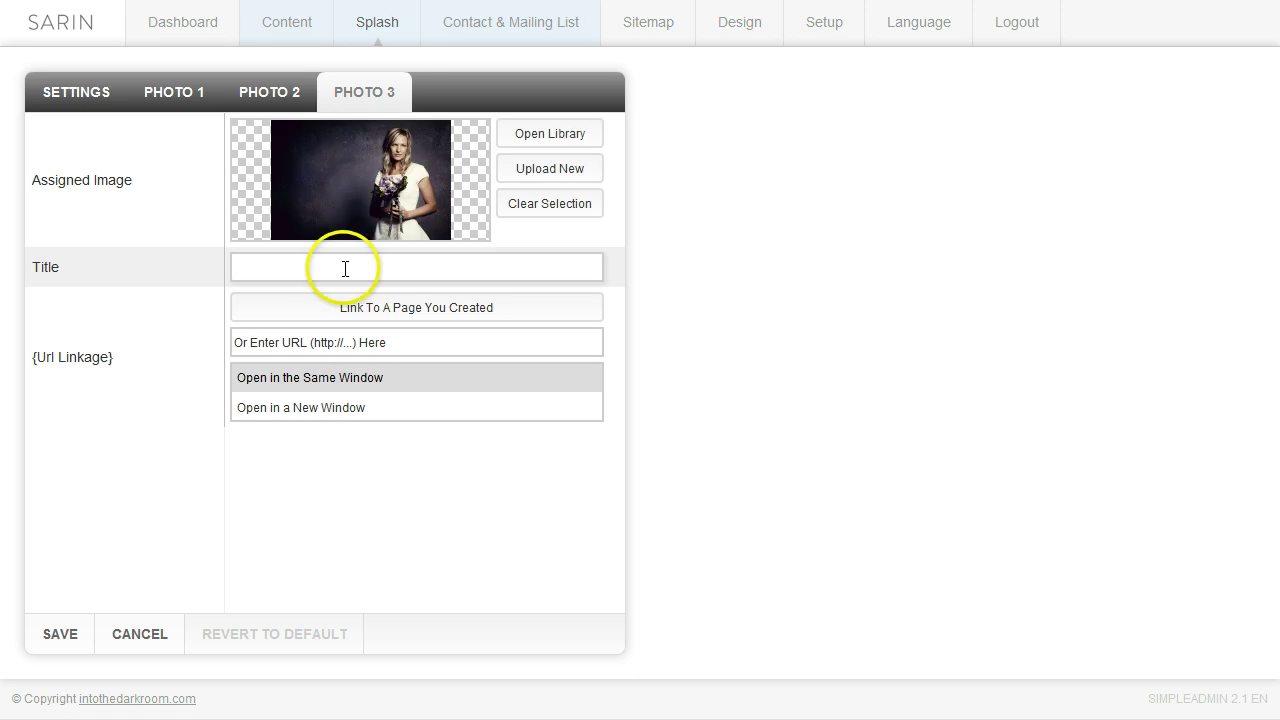
type("contact me")
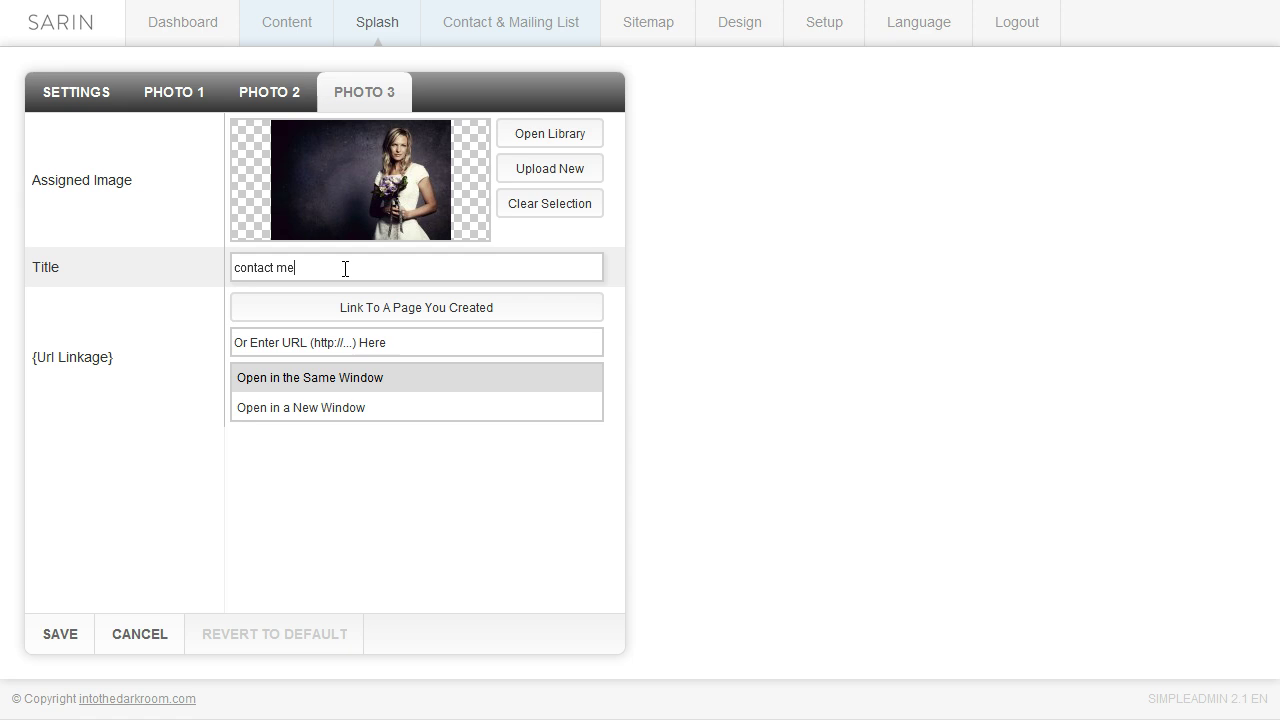
left_click(391, 307)
Link Photo 3 to the Contact Page (?/special/contact/), save it, and go to the dashboard.
left_click(483, 278)
left_click(563, 374)
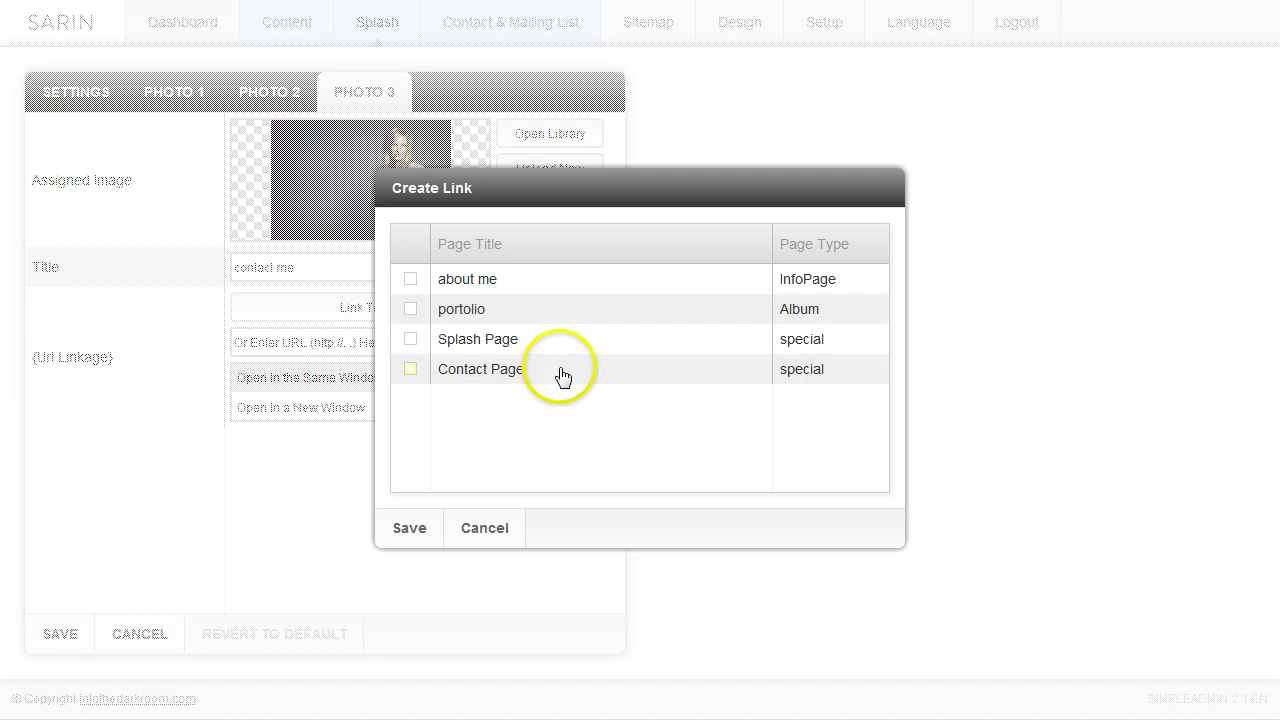
left_click(490, 375)
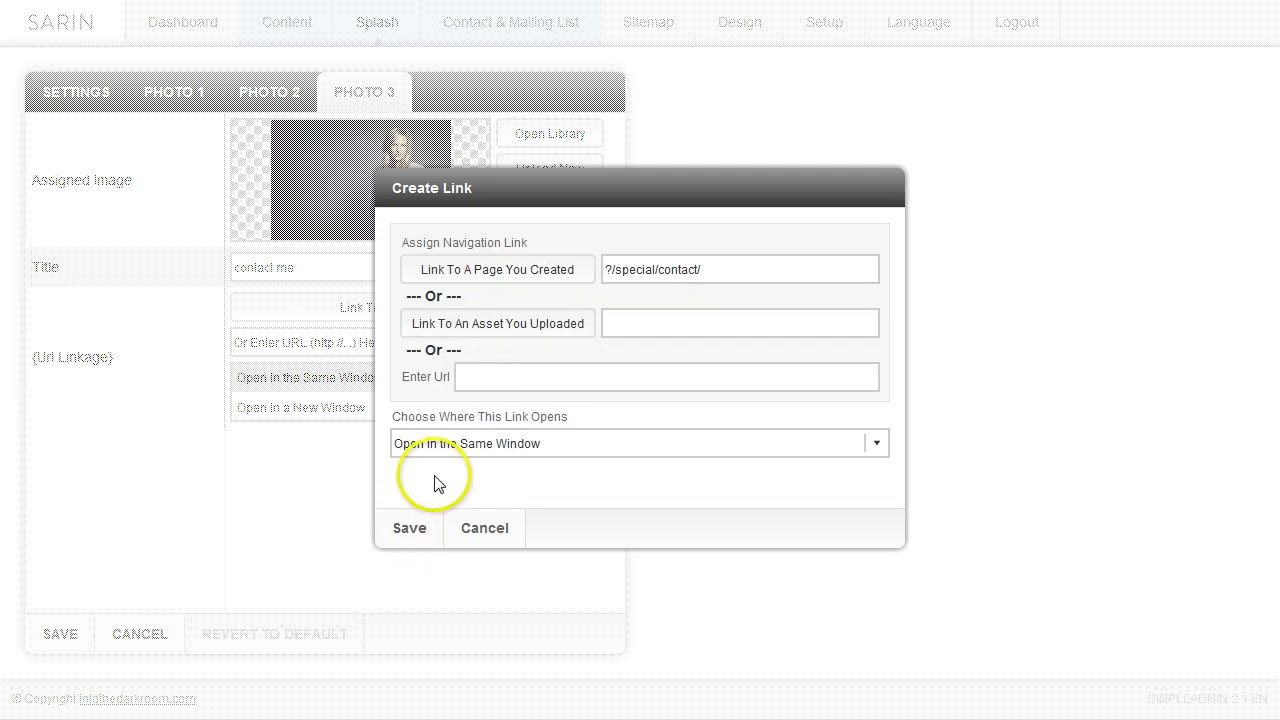
left_click(402, 538)
left_click(42, 636)
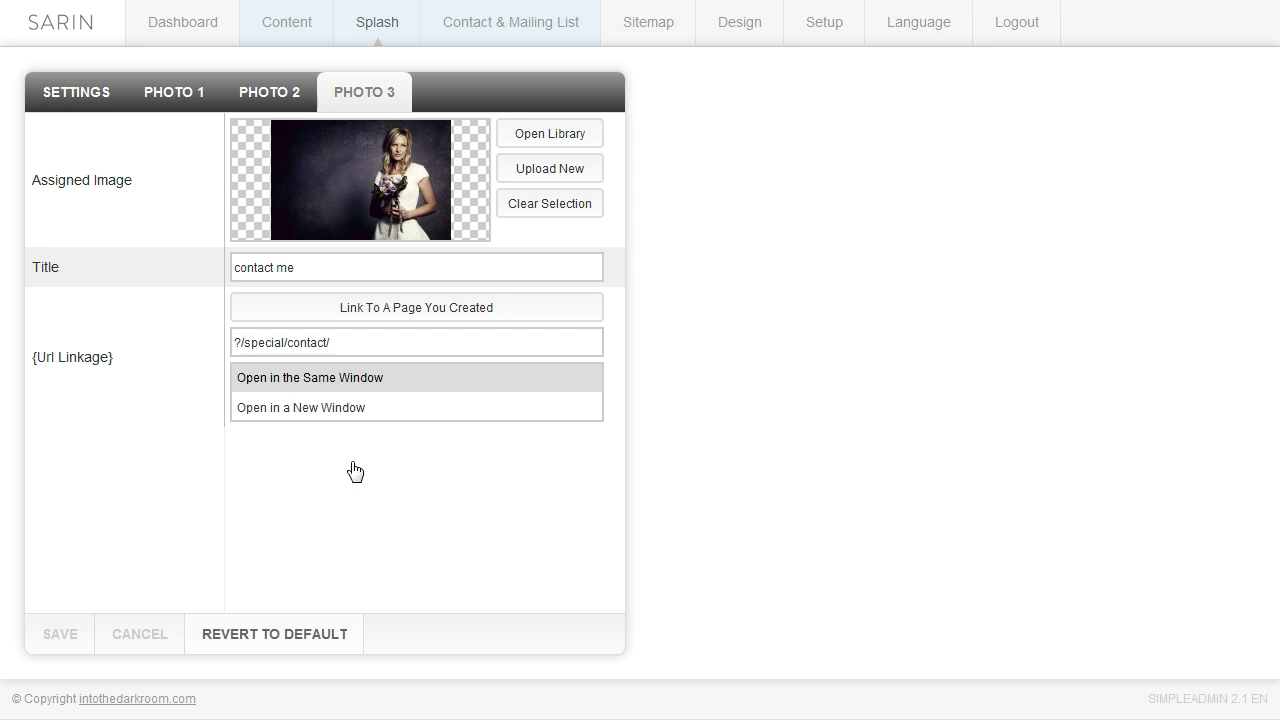
left_click(330, 410)
left_click(172, 30)
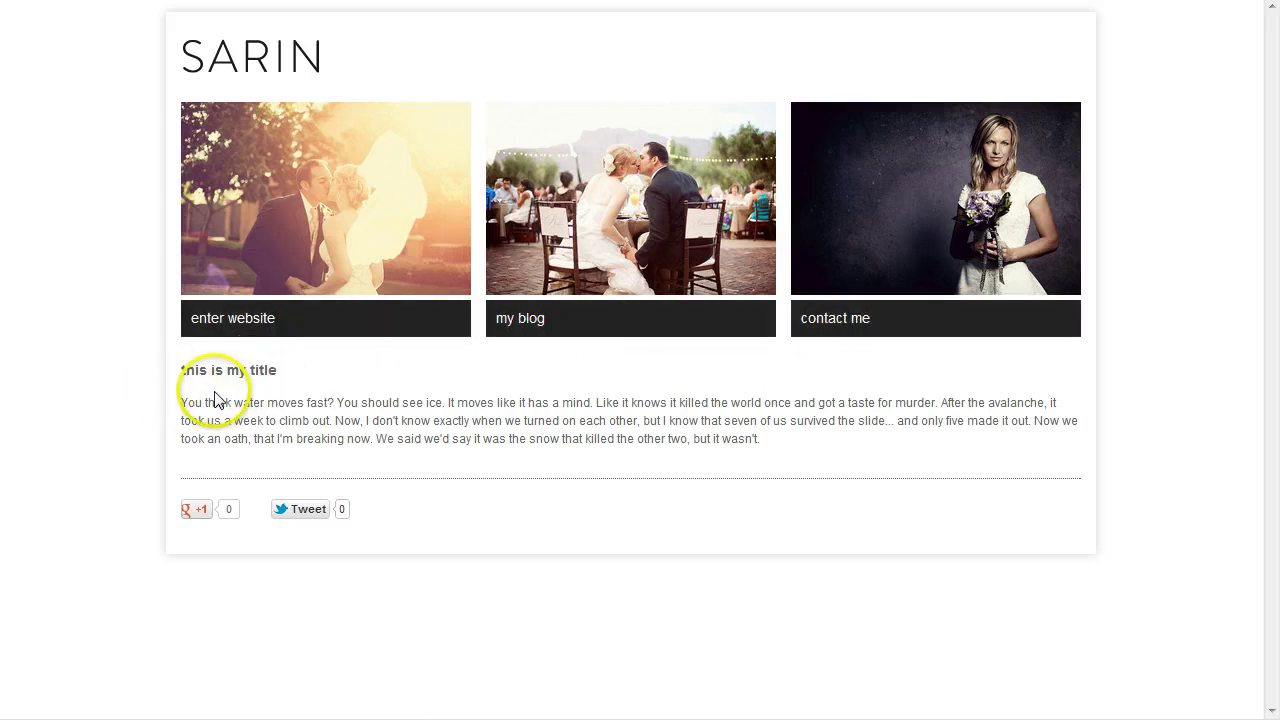
Check that the 'enter website' tile opens the portfolio gallery, then go back to the splash page.
left_click(237, 323)
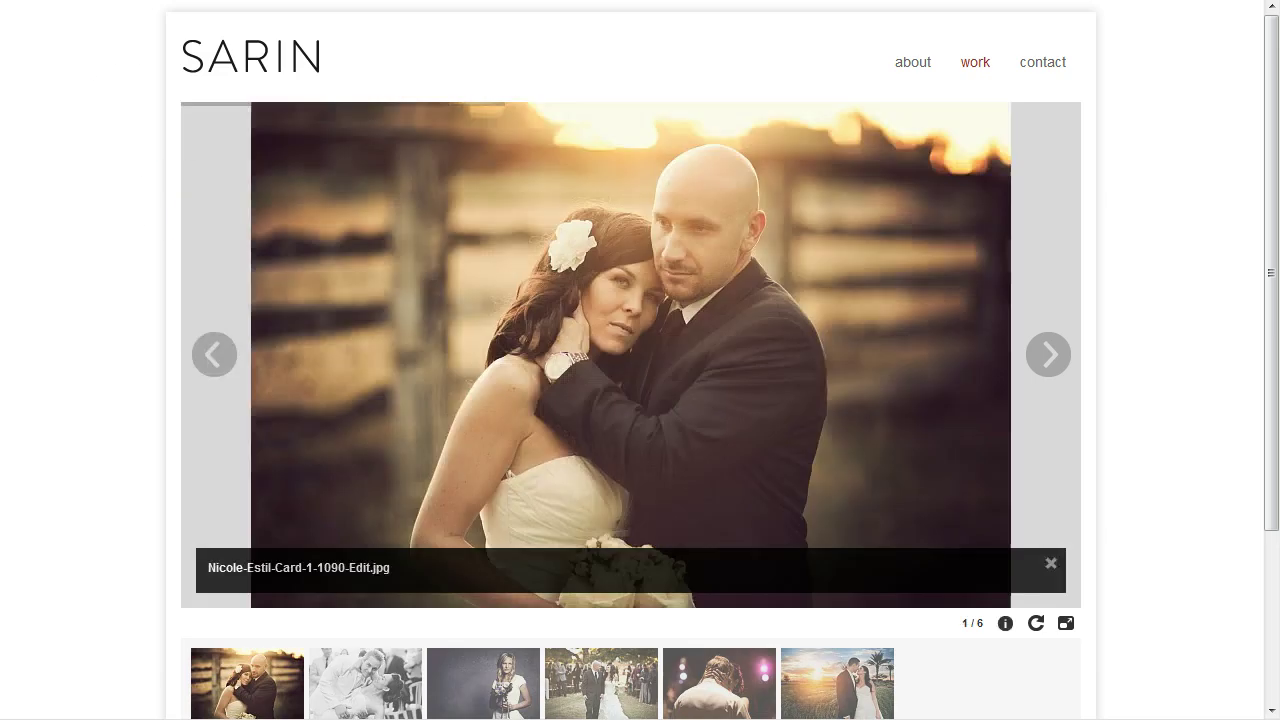
key("alt+Left")
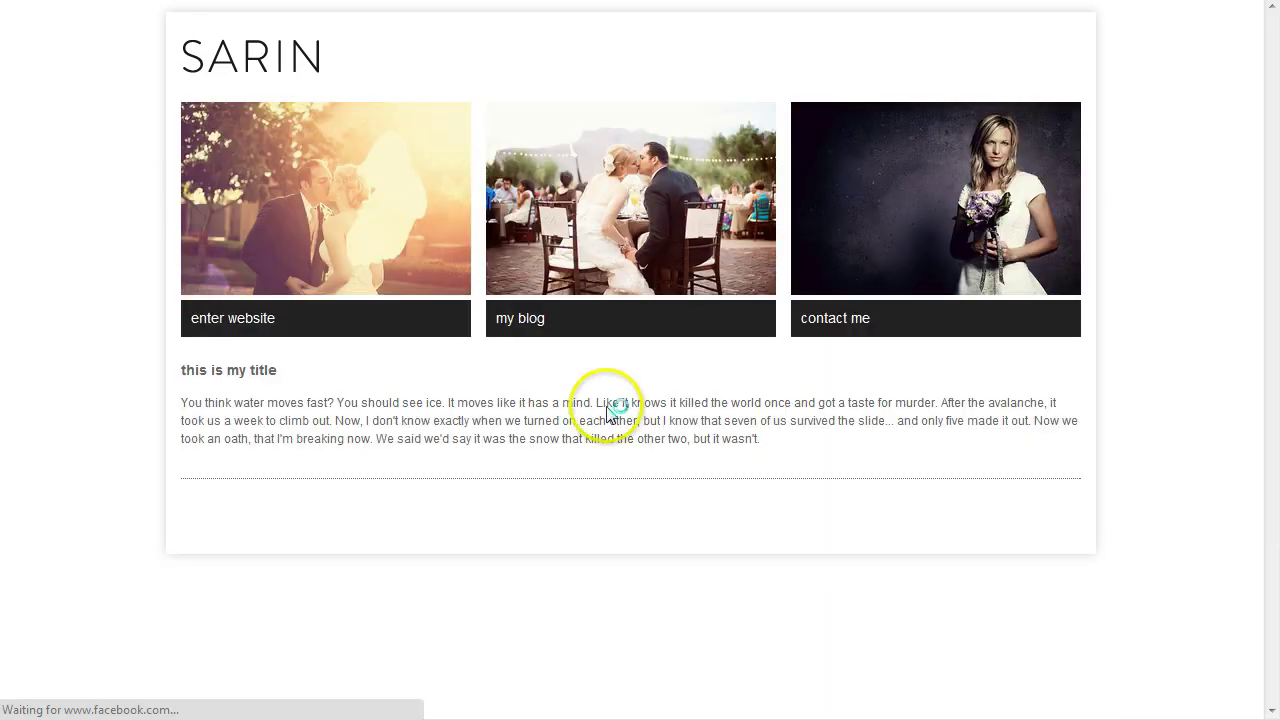
Check that 'my blog' opens Google and 'contact me' opens the contact form, then close the preview.
left_click(530, 318)
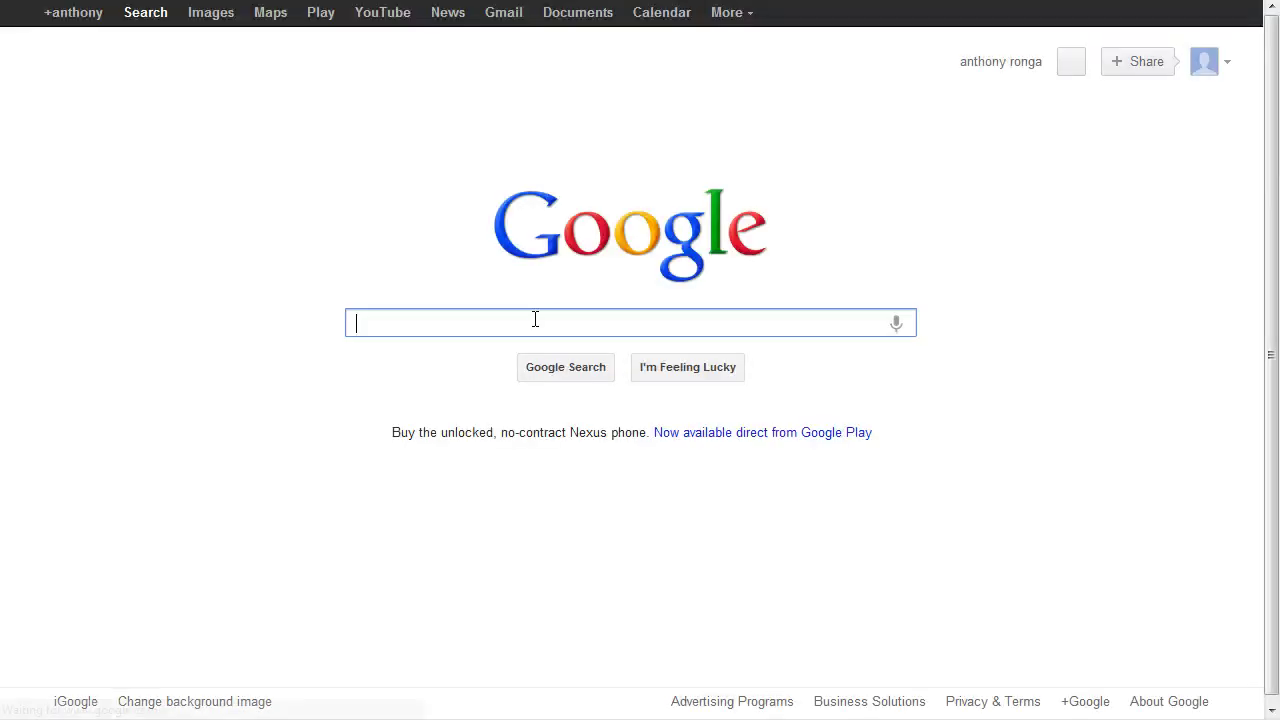
key("alt+Left")
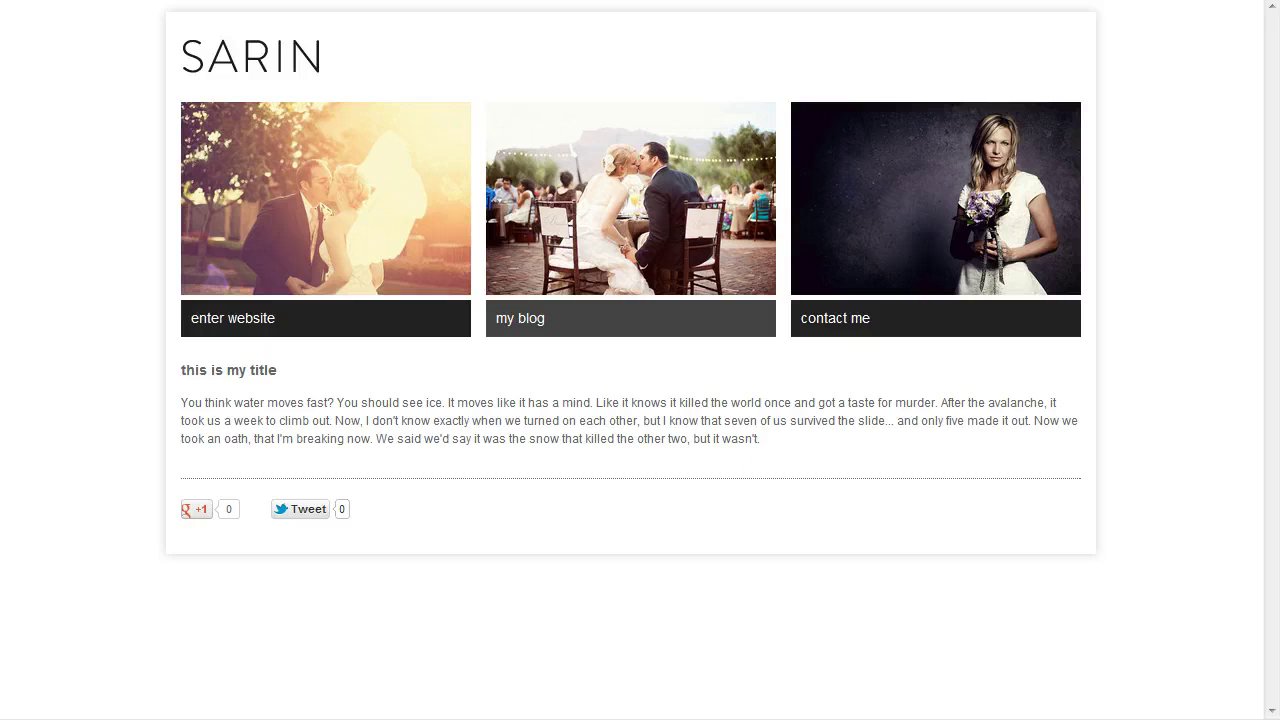
left_click(851, 330)
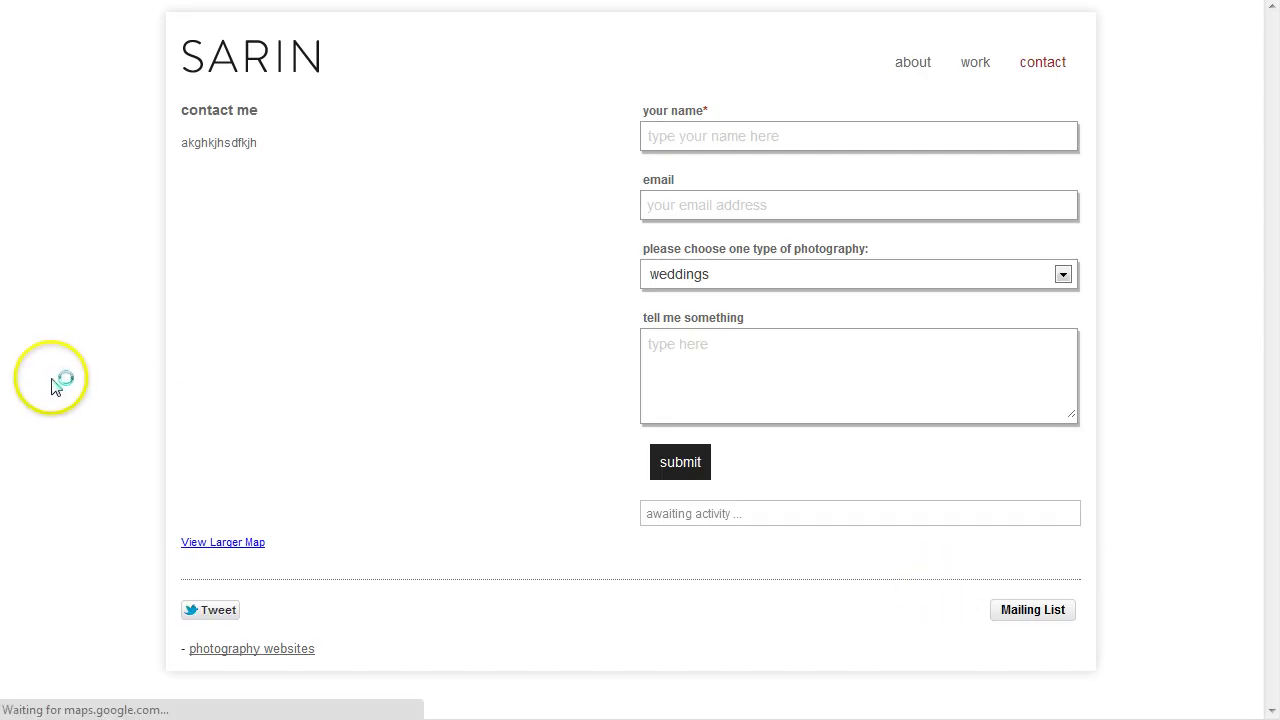
left_click(77, 168)
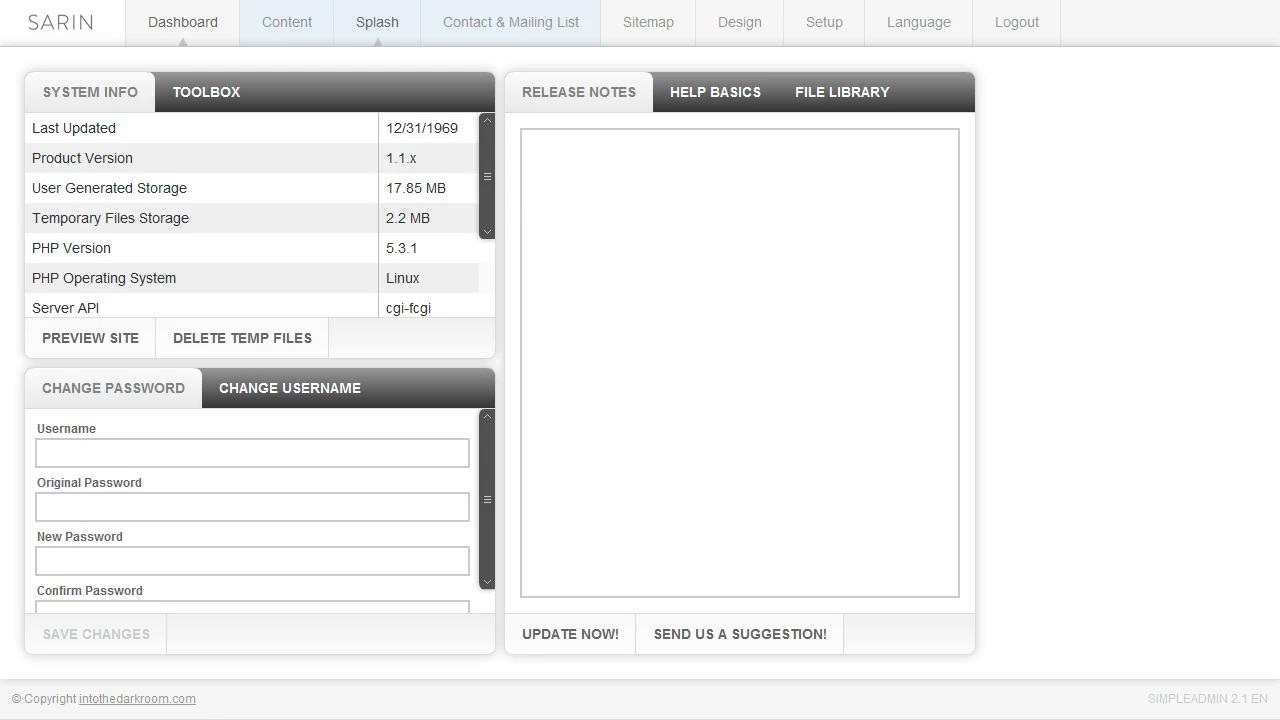
Remove Photo 3's image, 'contact me' title and ?/special/contact/ link, then save it empty.
left_click(377, 22)
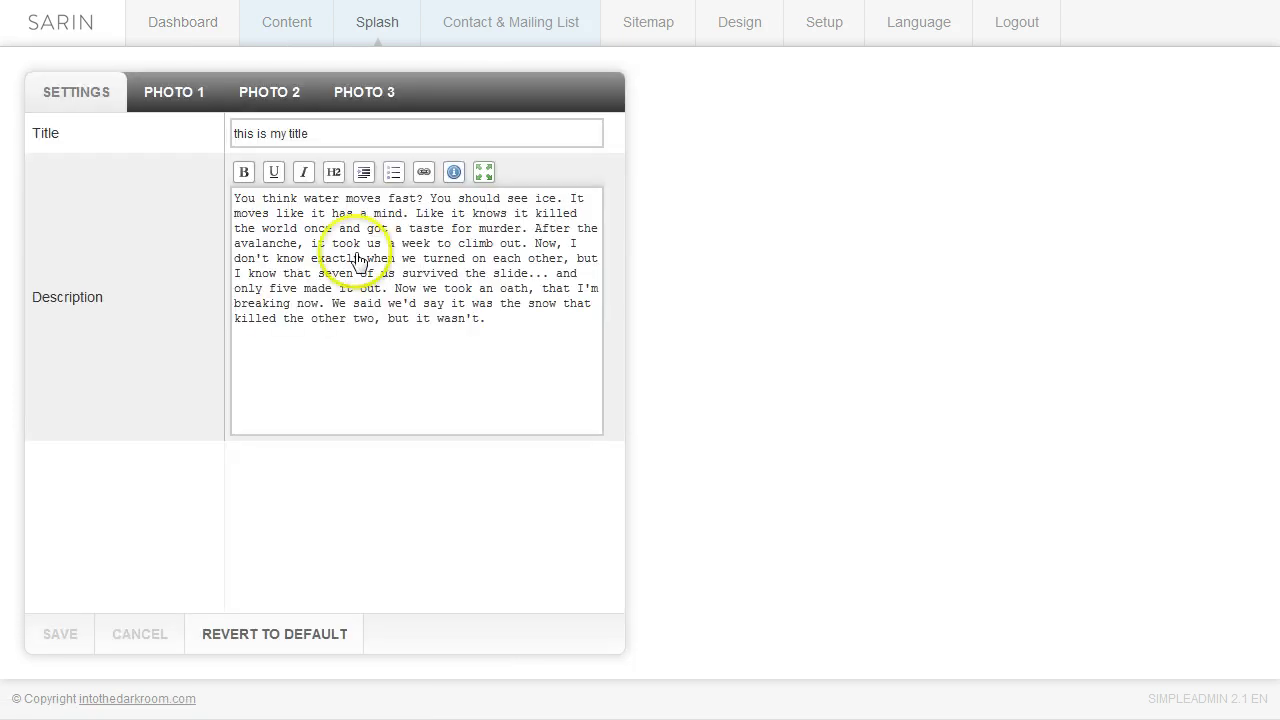
left_click(362, 96)
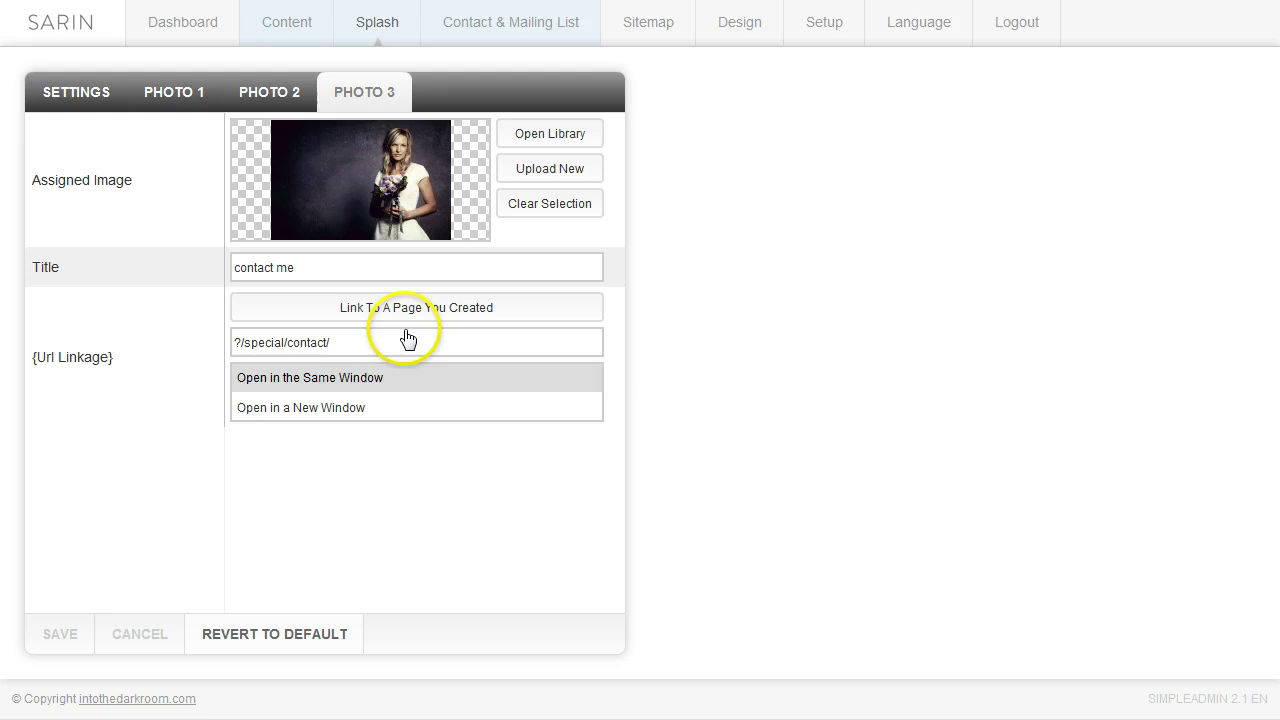
left_click(529, 216)
left_click_drag(329, 268, 171, 286)
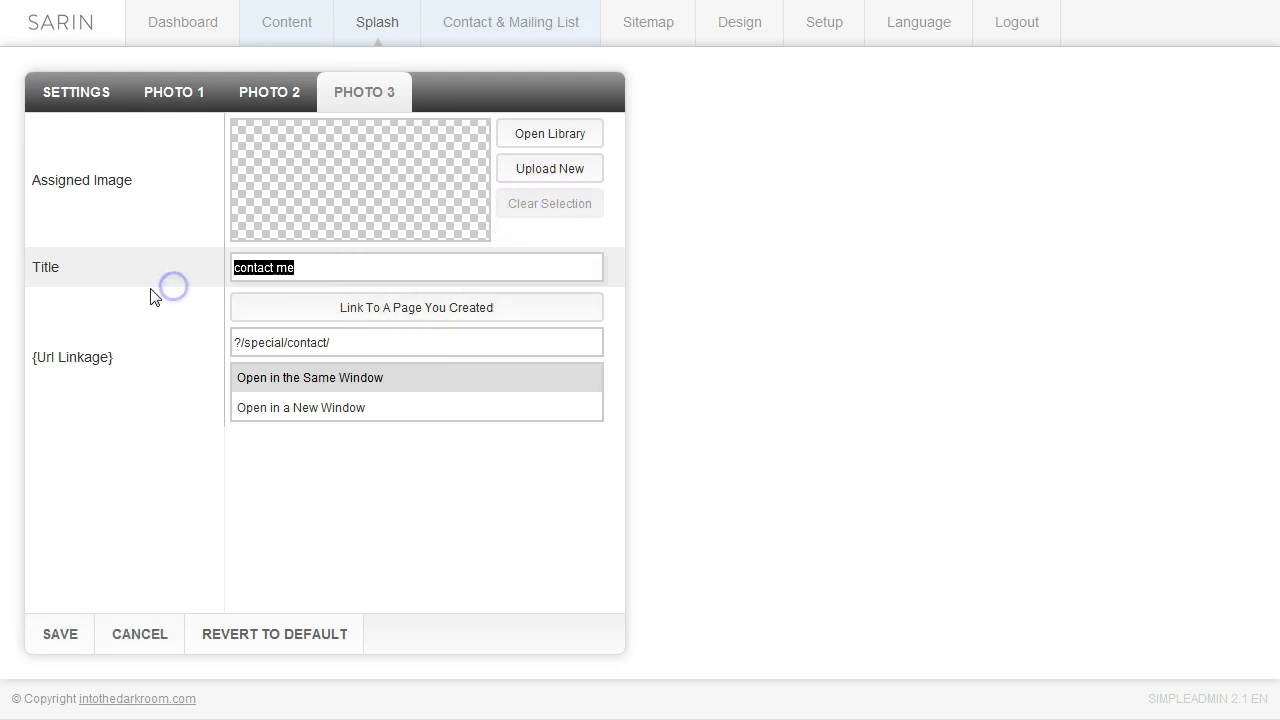
key("BackSpace")
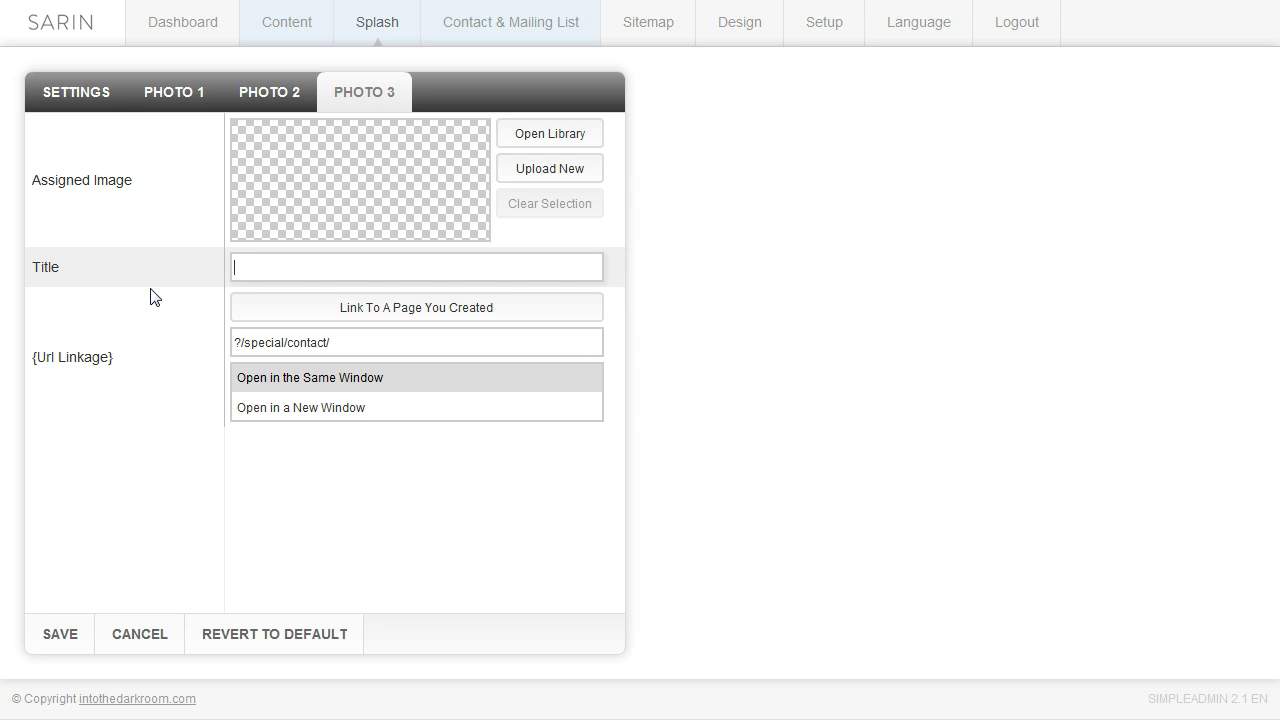
left_click_drag(323, 345, 100, 354)
key("BackSpace")
left_click(125, 402)
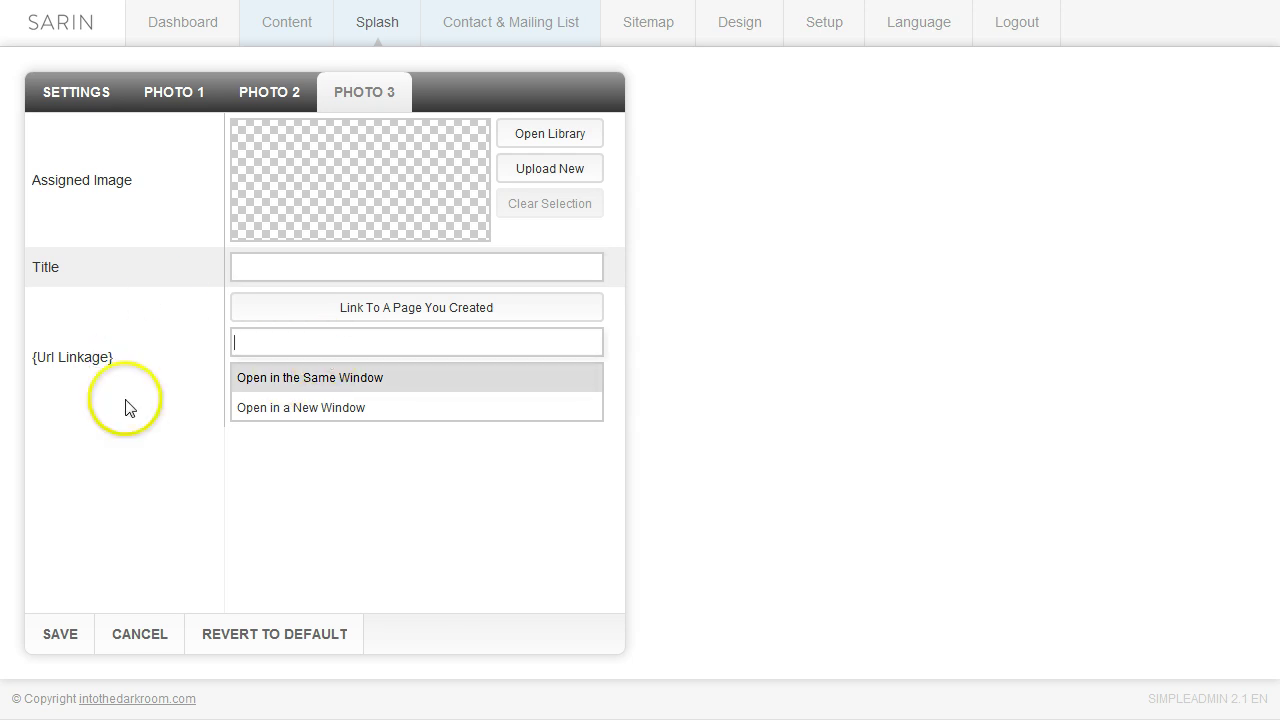
left_click(60, 640)
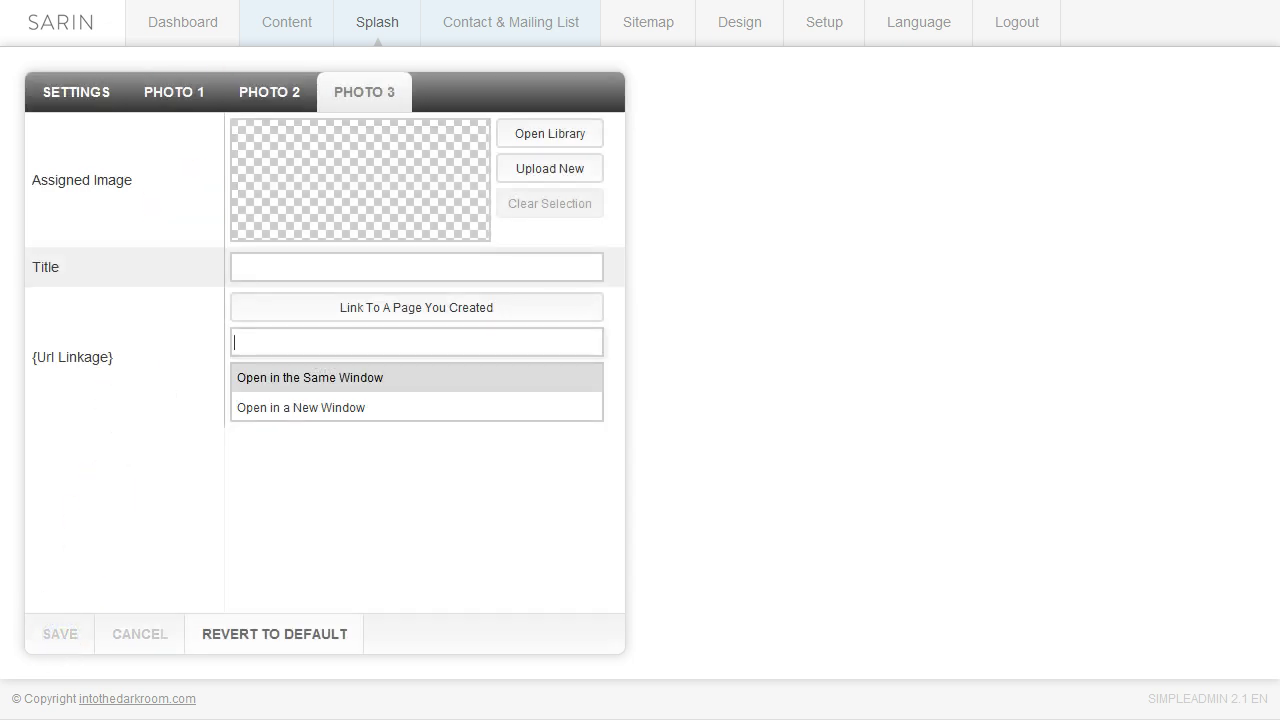
Return to the admin Dashboard, leaving Photo 3 saved empty.
left_click(183, 22)
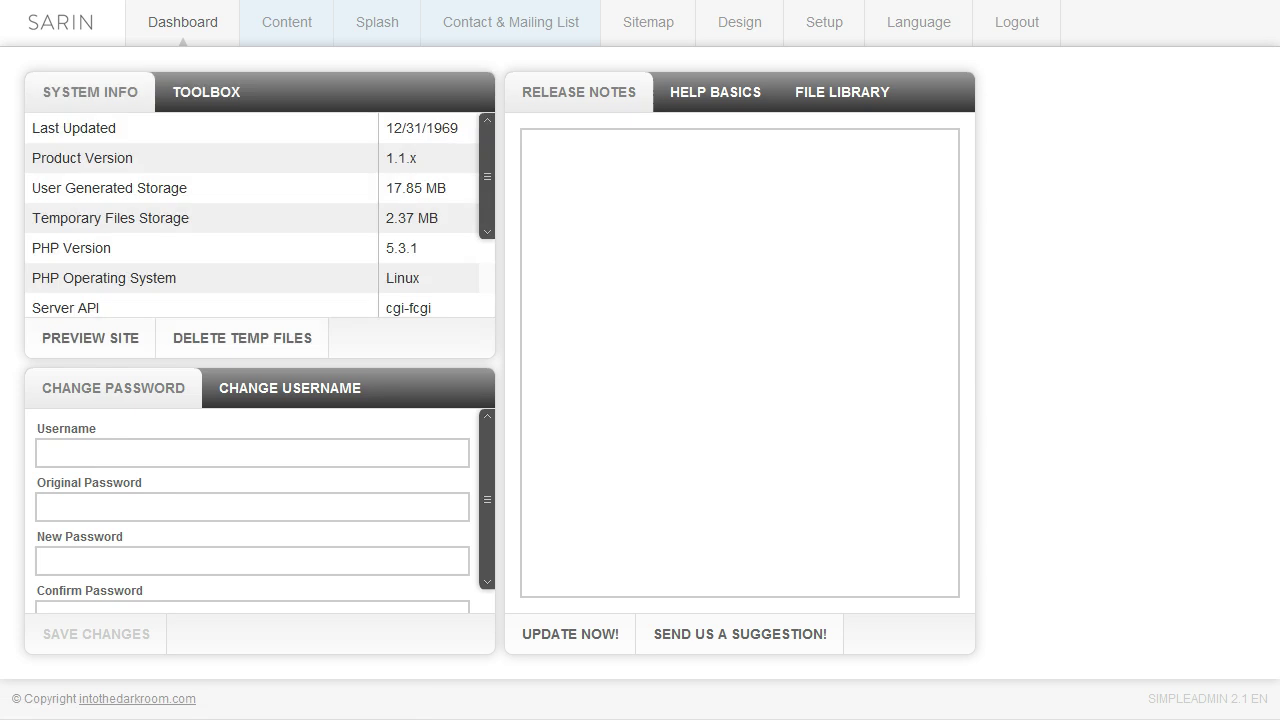